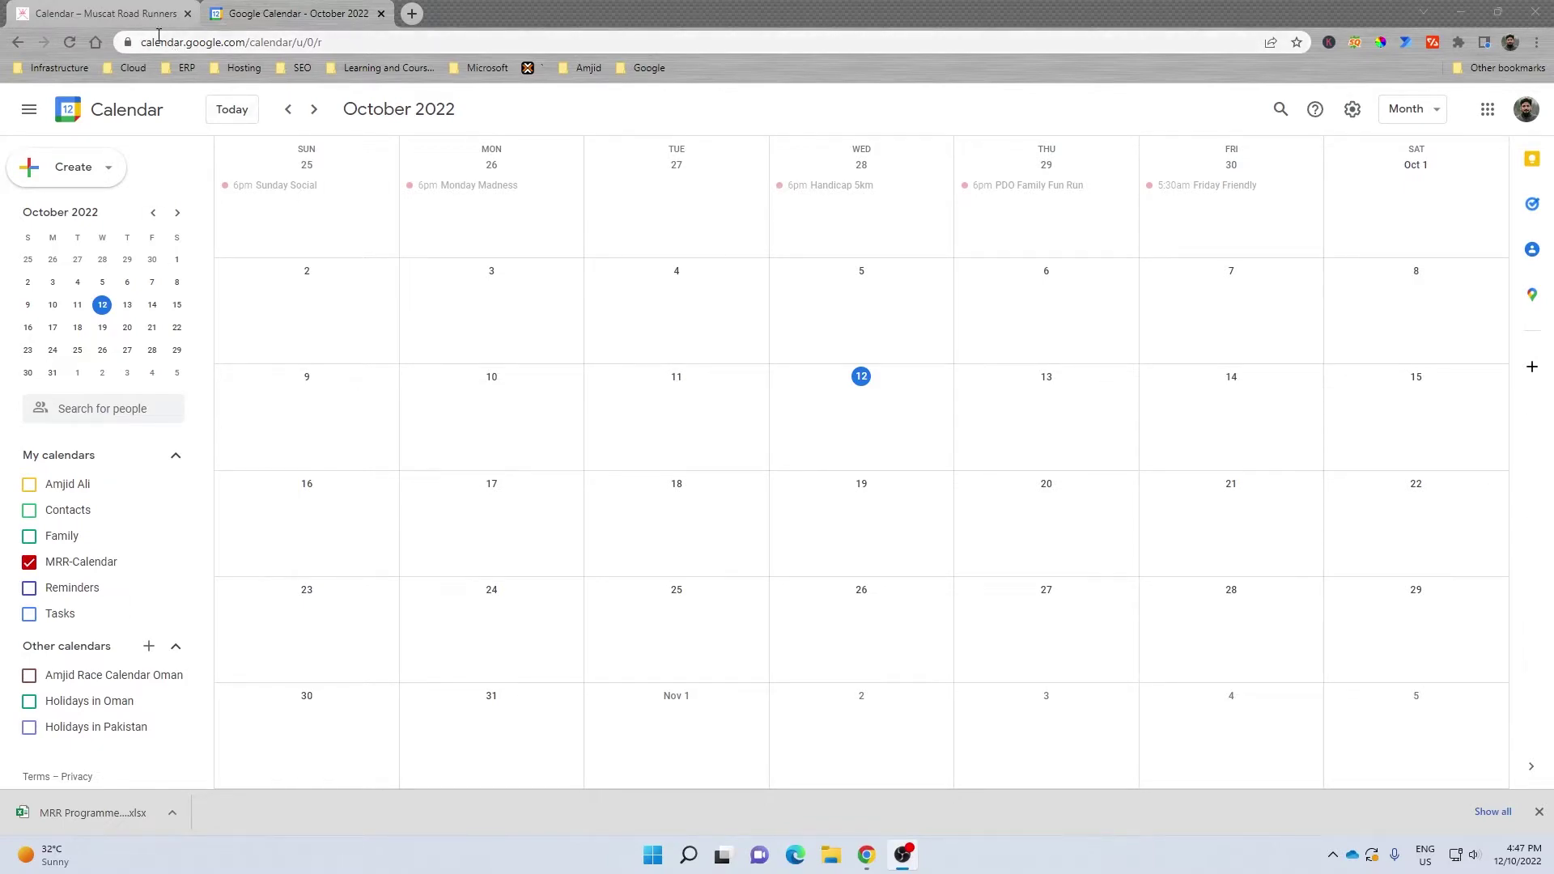
# Switch to the Muscat Road Runners calendar page showing the embedded October 2022 club calendar
pyautogui.click(132, 23)
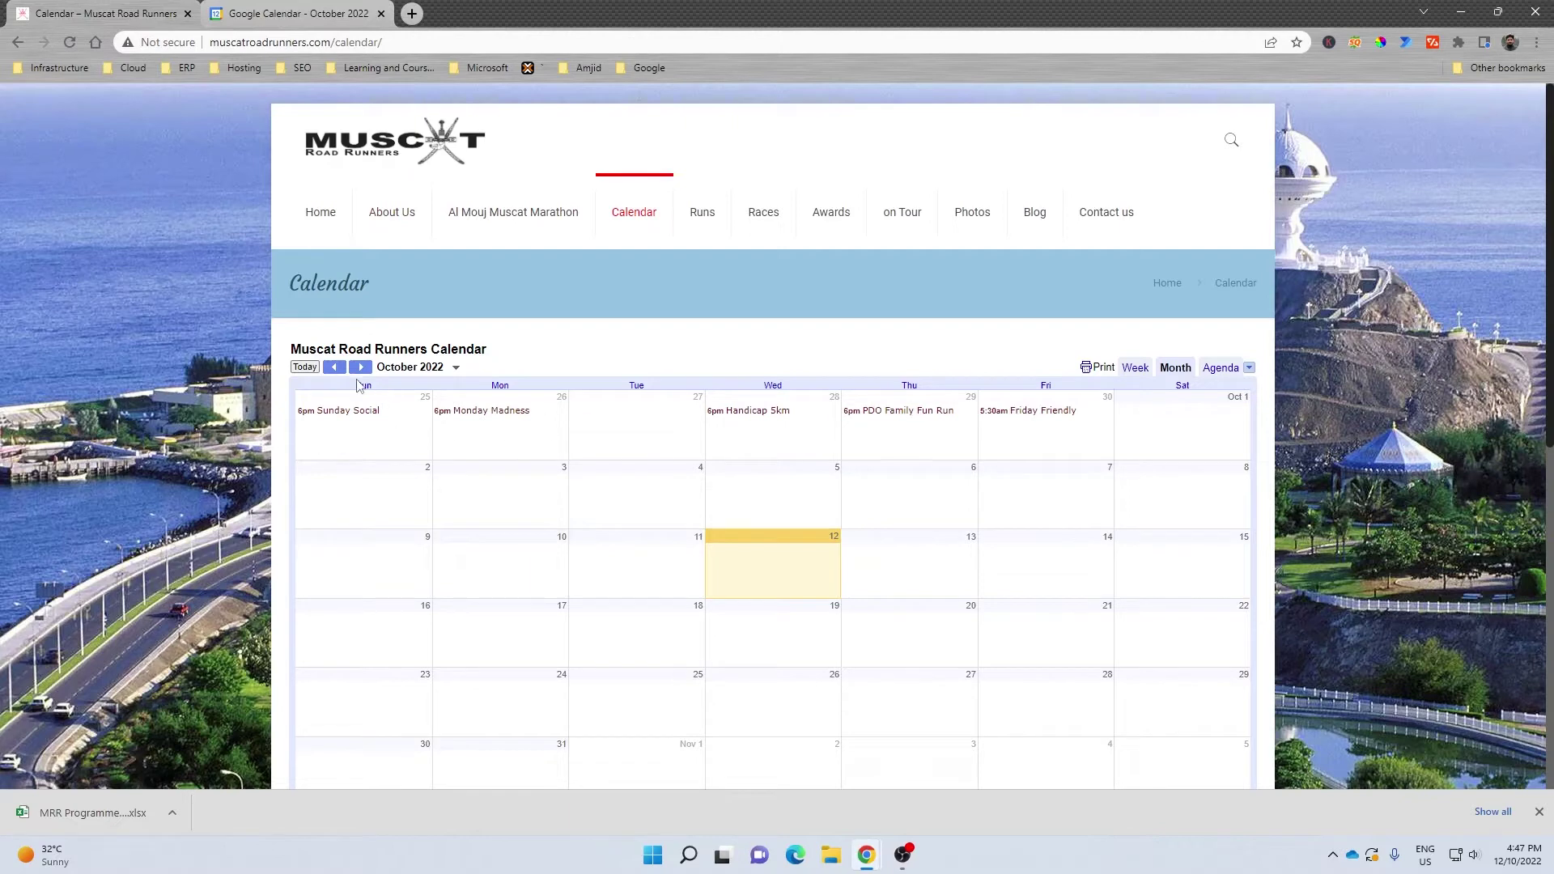
# Browse the club calendar back to June and forward to October 2022, then open the downloaded programme spreadsheet
pyautogui.click(335, 368)
pyautogui.click(335, 368)
pyautogui.click(335, 368)
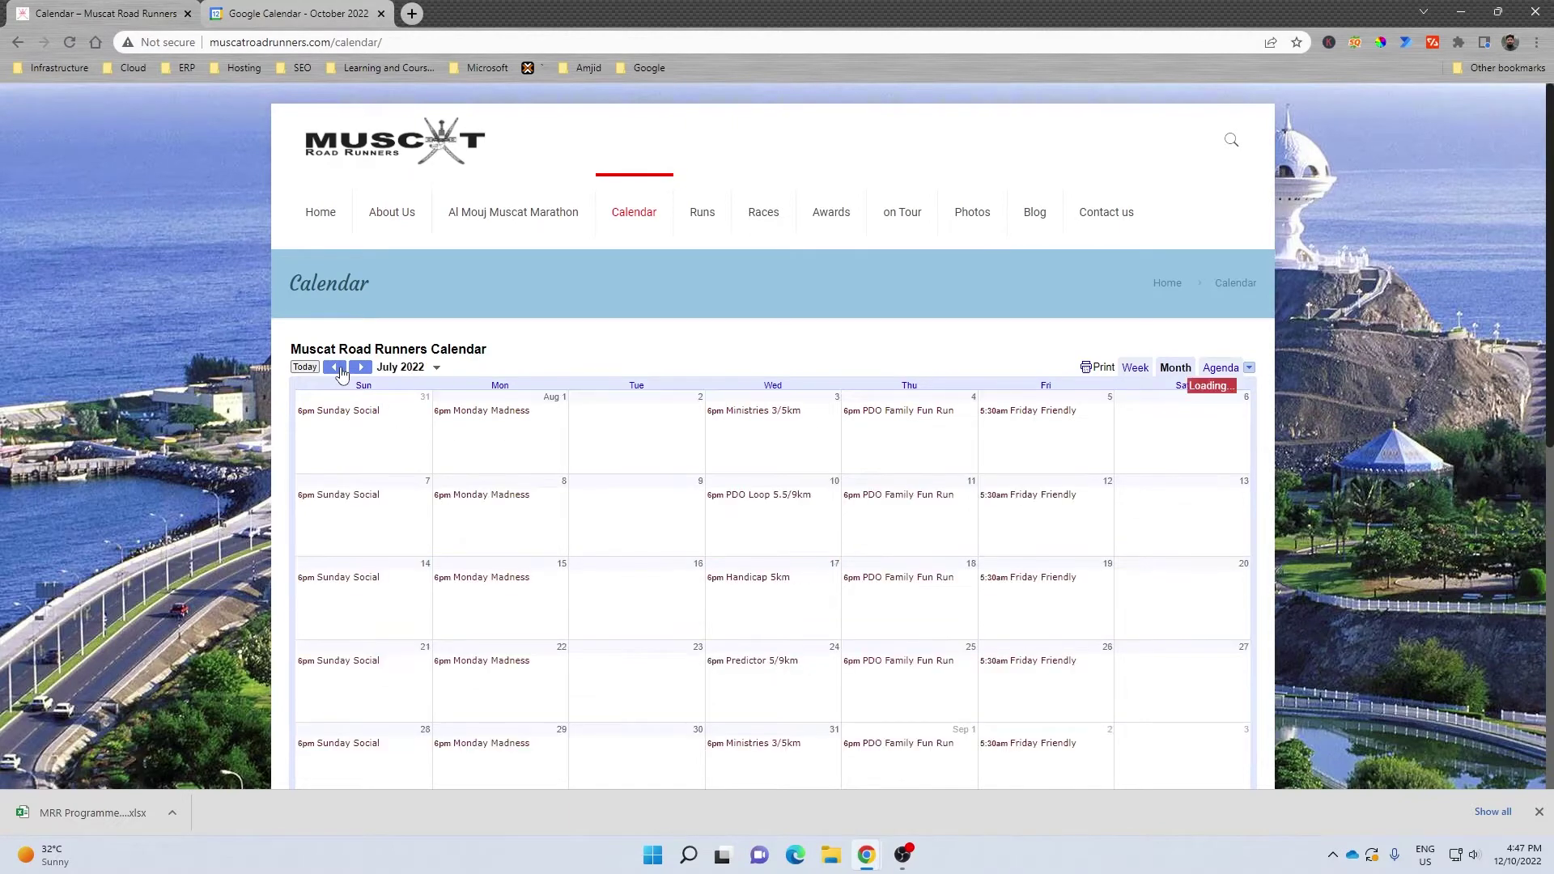
pyautogui.click(335, 368)
pyautogui.click(360, 367)
pyautogui.click(360, 367)
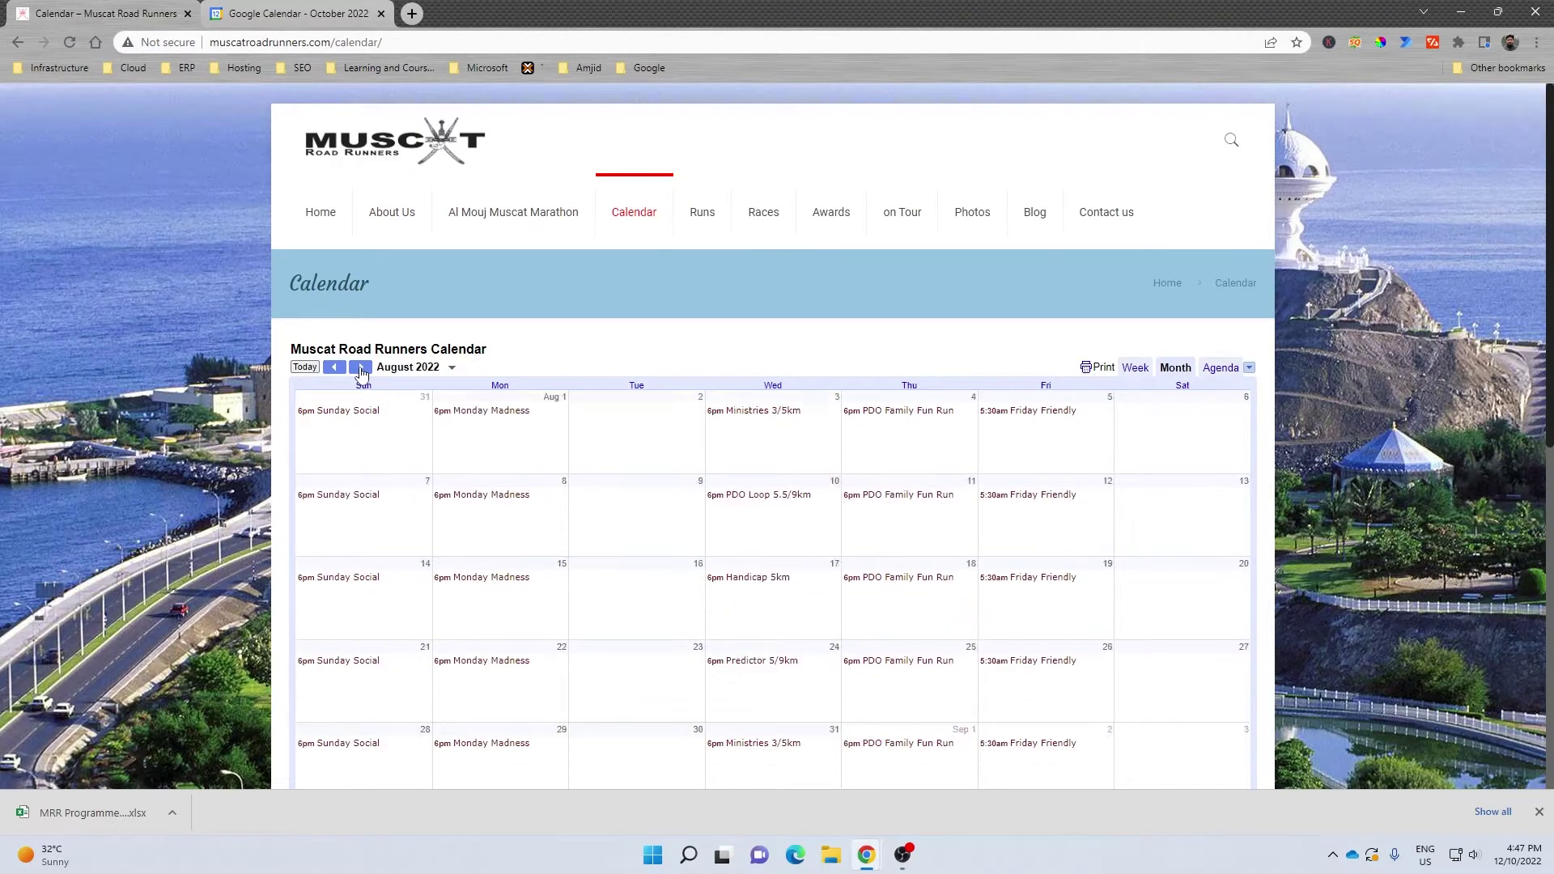
pyautogui.click(361, 368)
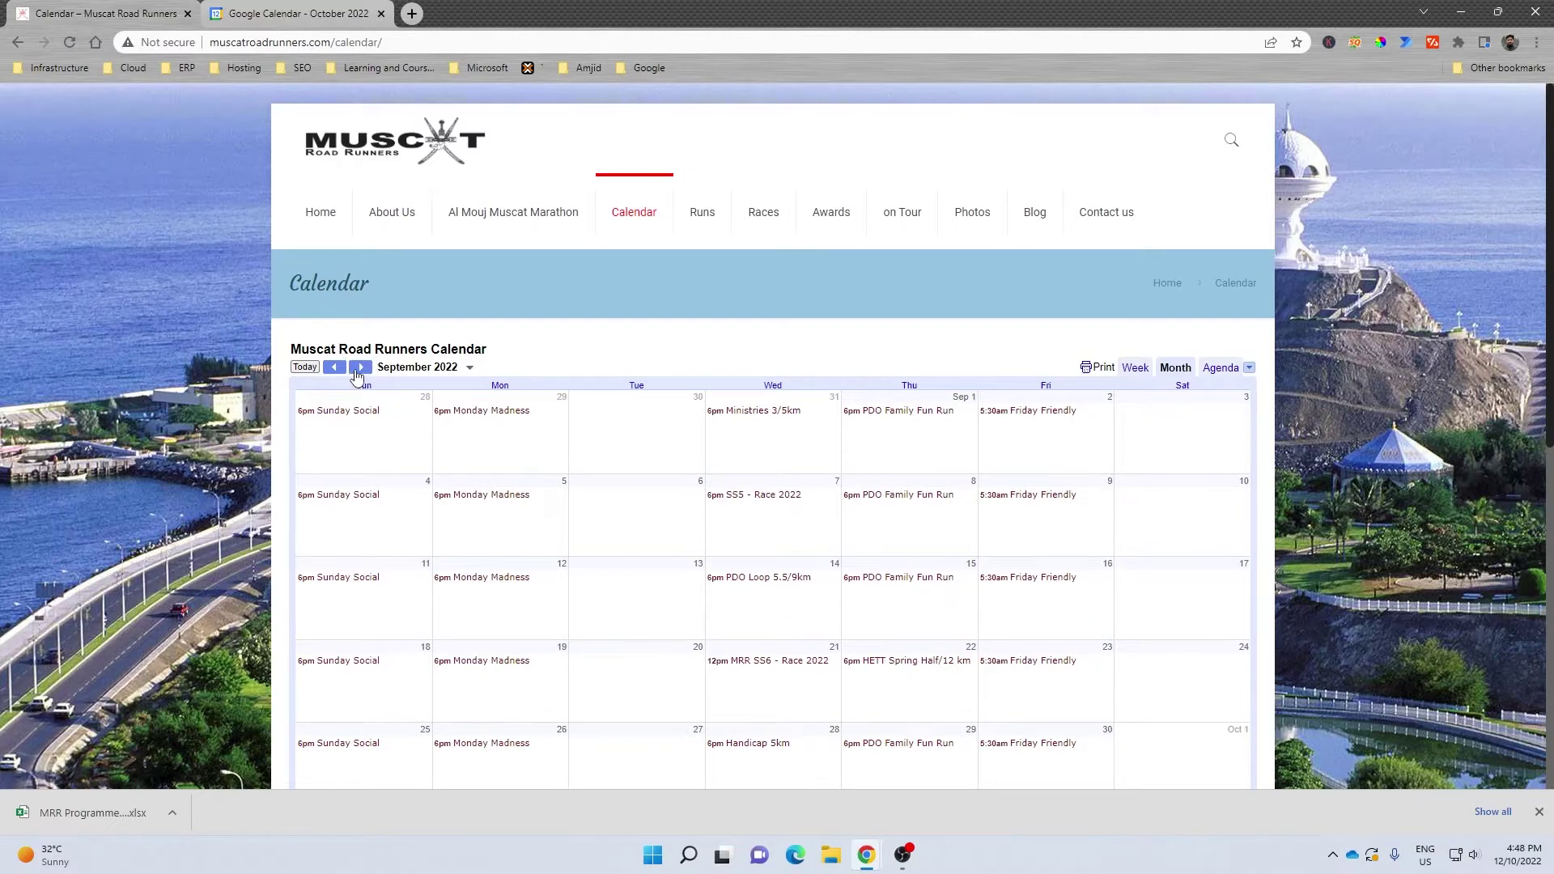
pyautogui.click(358, 369)
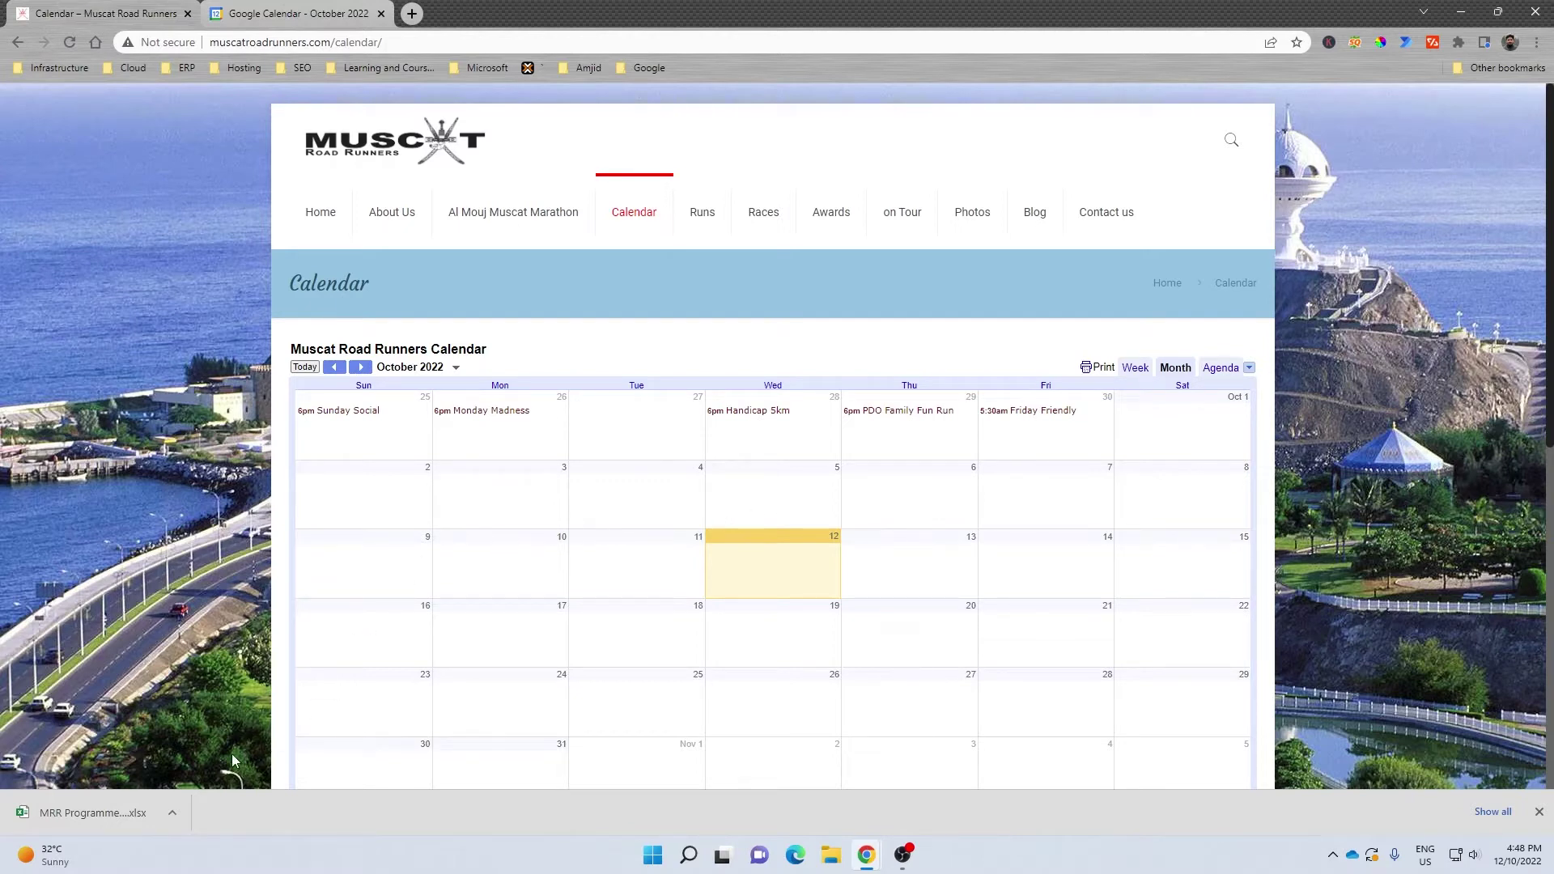
pyautogui.click(73, 814)
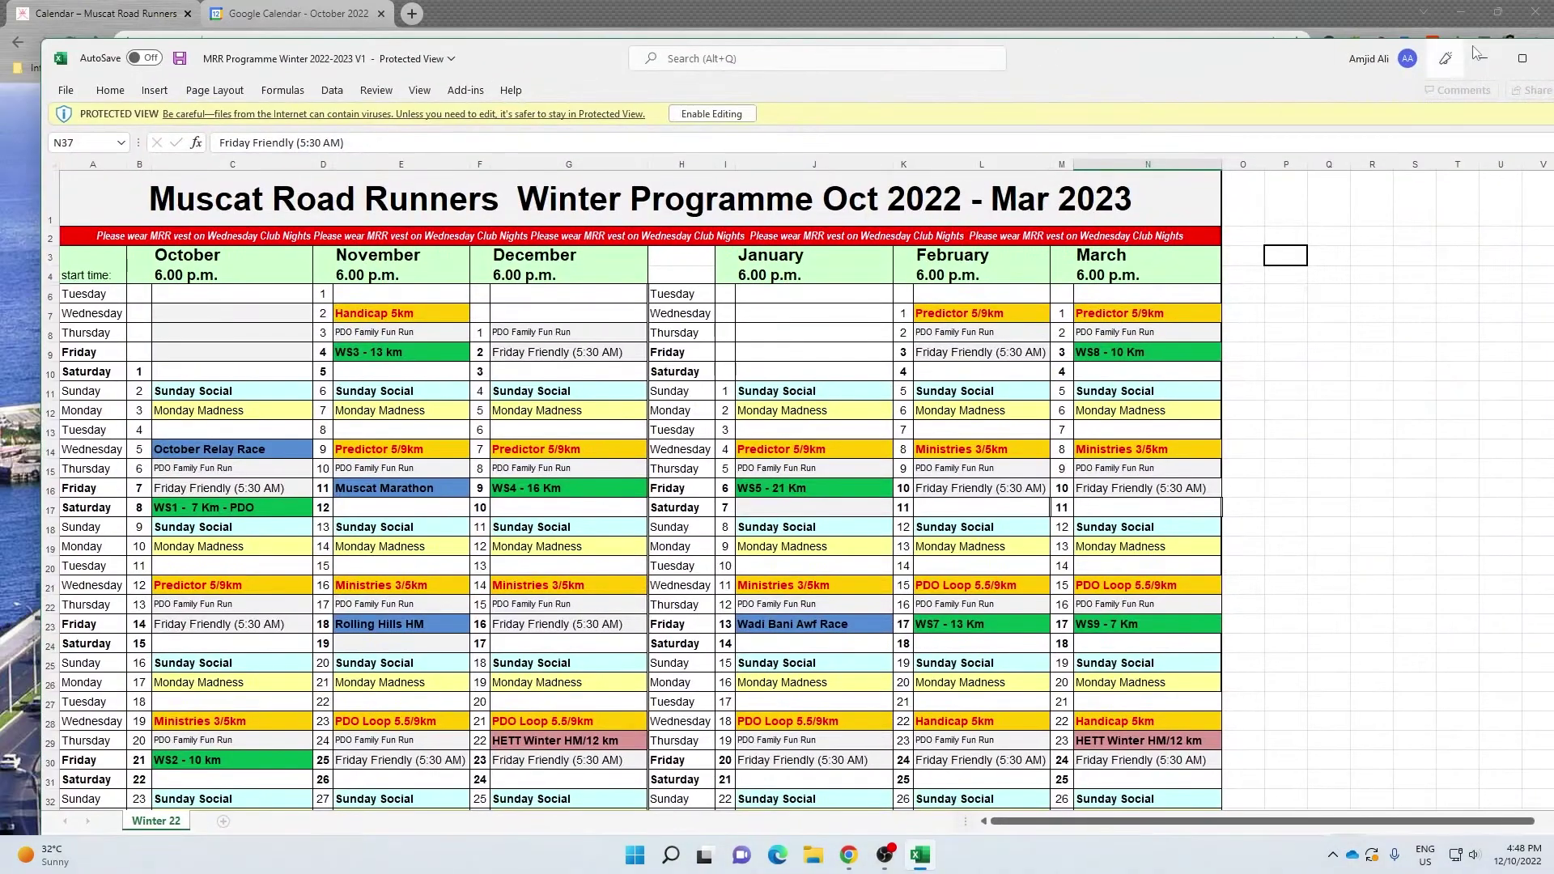
# Scroll the Winter 22 sheet through the October–March schedule to Friday Friendly on 31 March
pyautogui.scroll(-3, 49, 348)
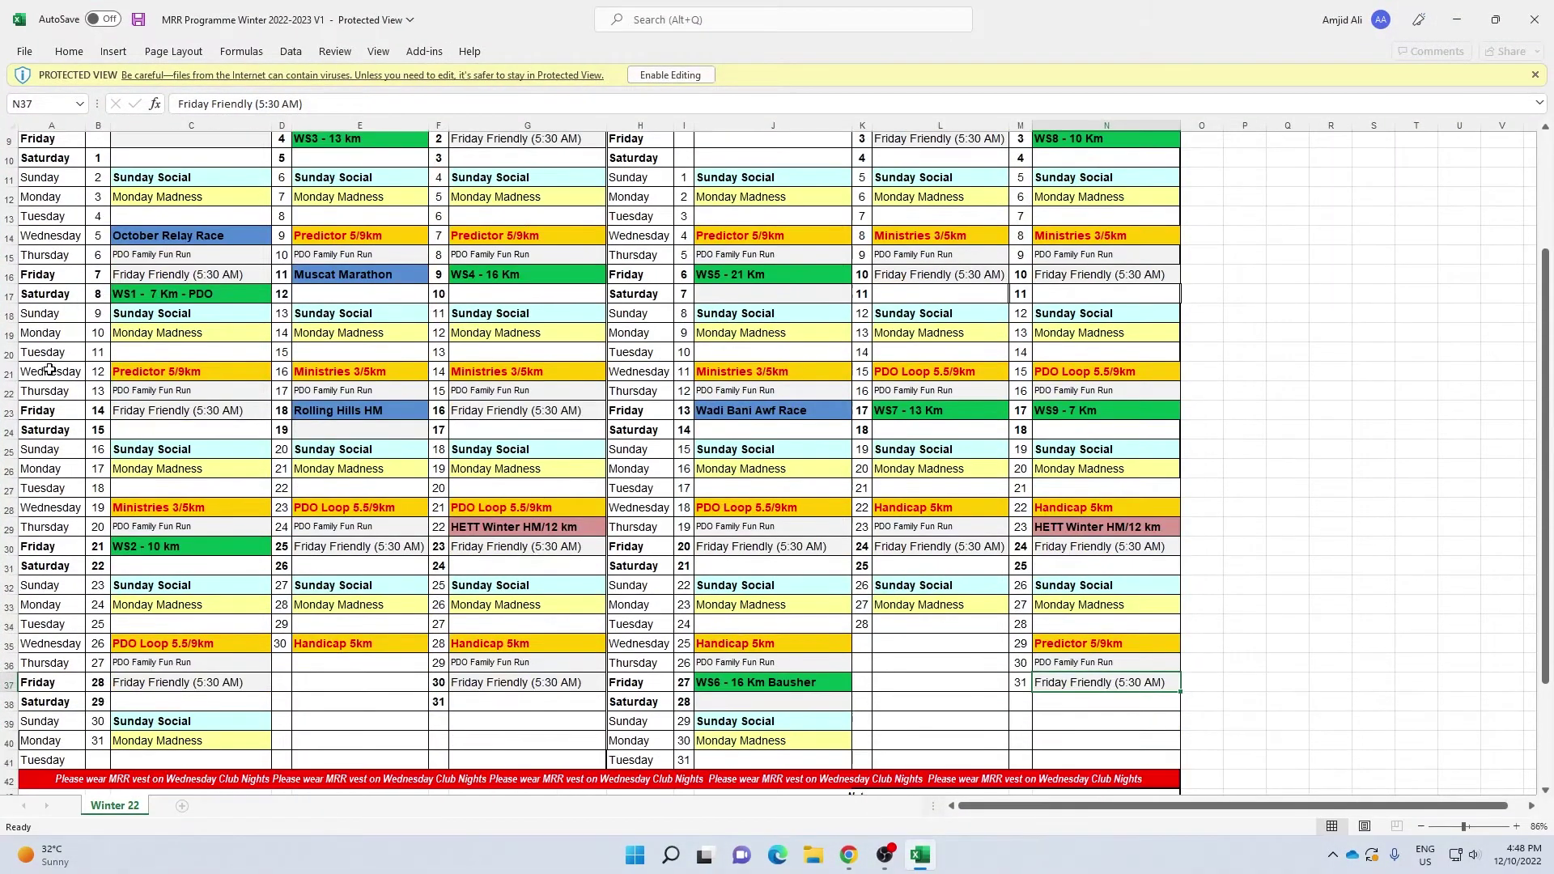
pyautogui.scroll(3, 135, 409)
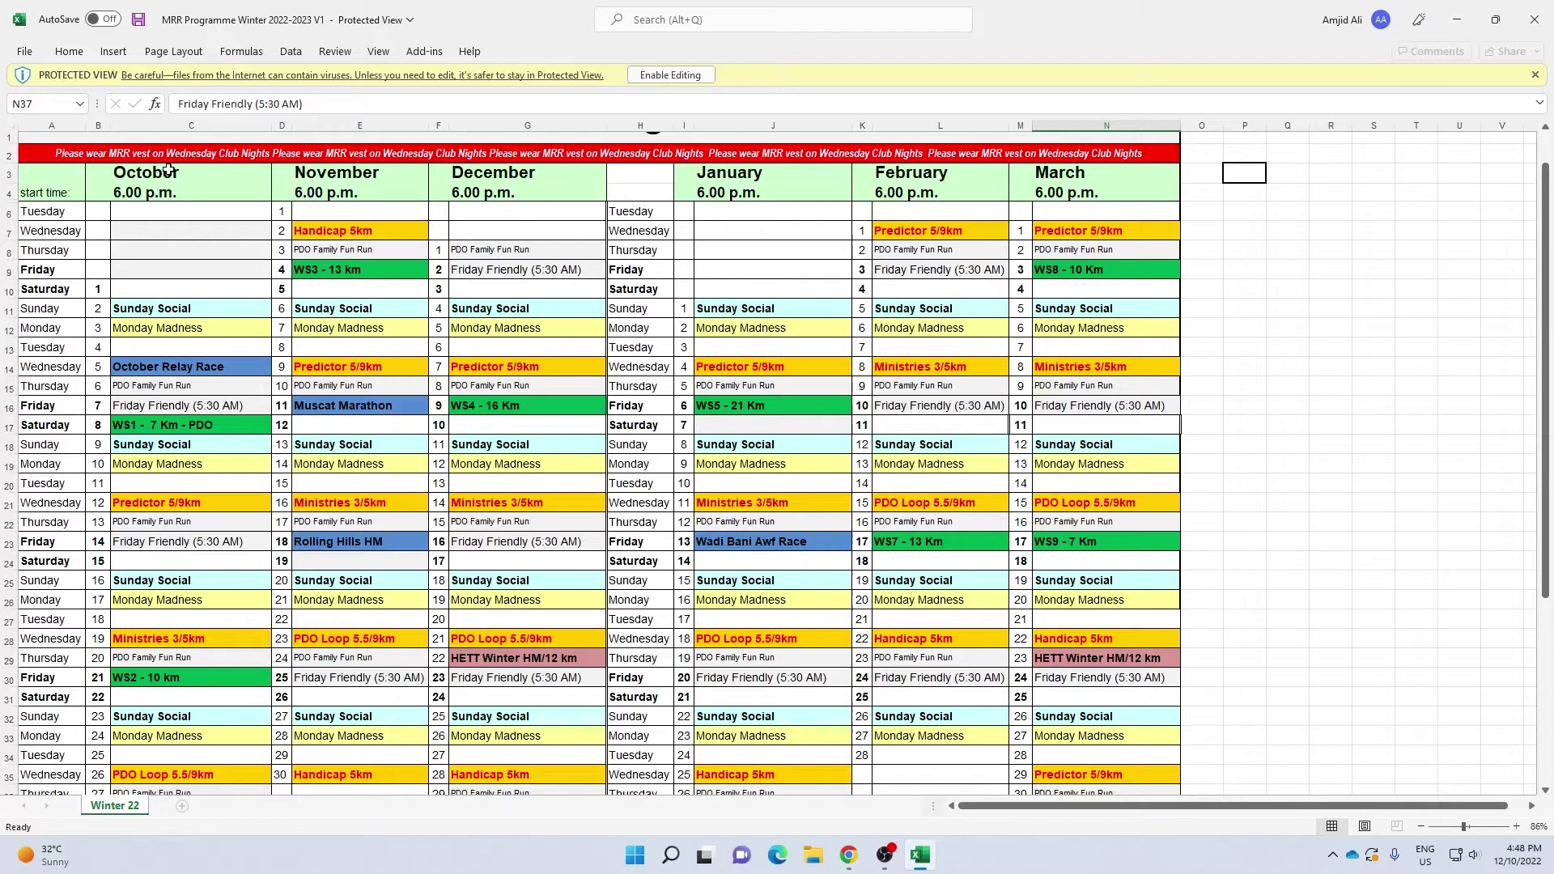
pyautogui.scroll(-3, 700, 495)
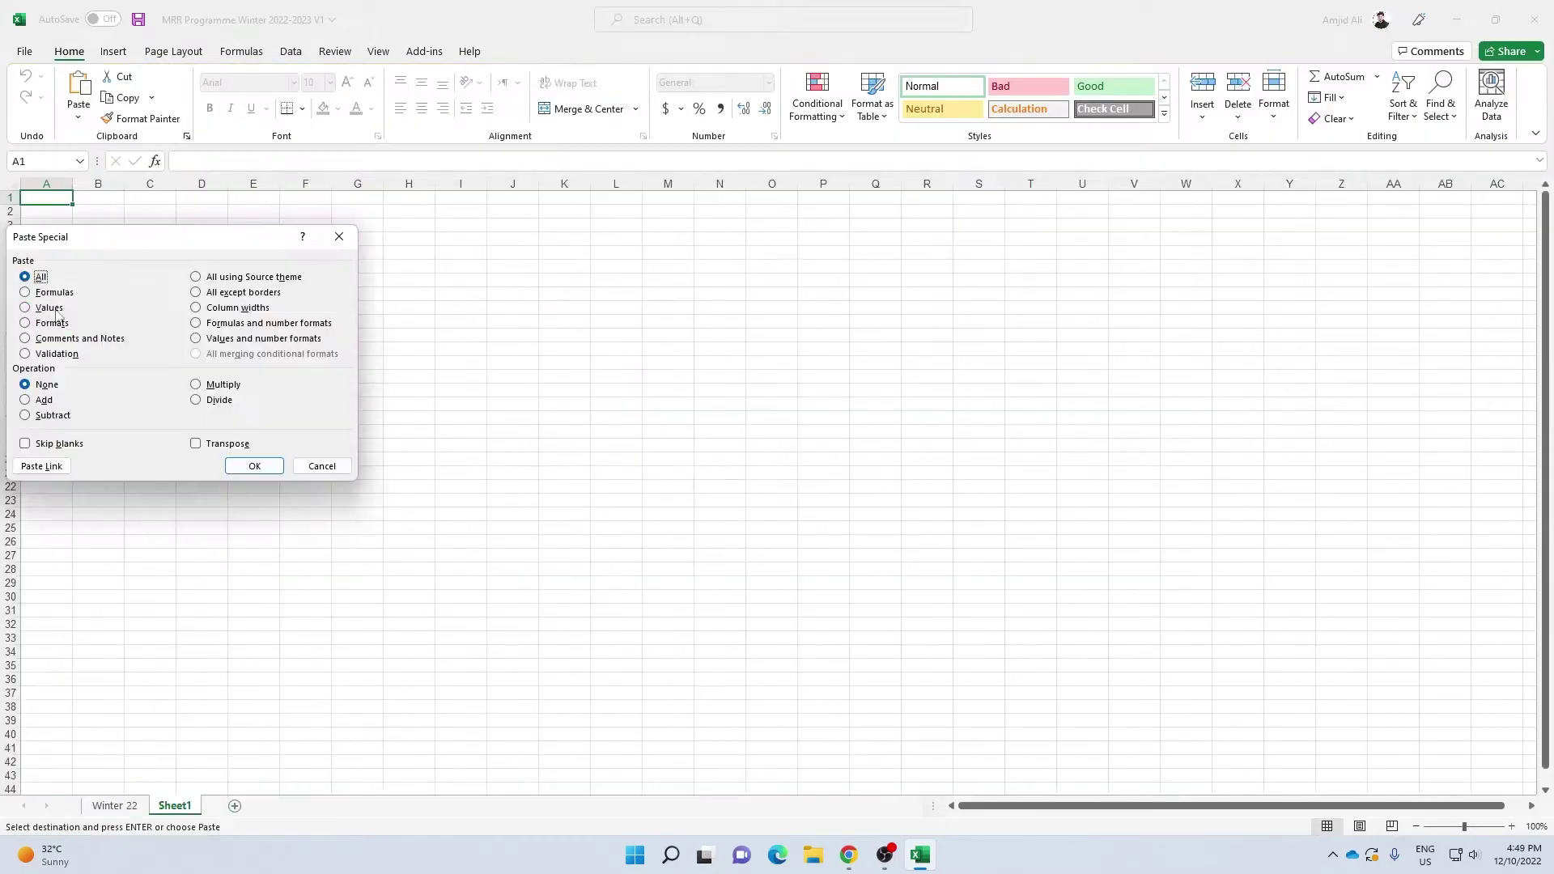
# Paste the programme as values into a new sheet and stack the December and January blocks below
pyautogui.press('Return')
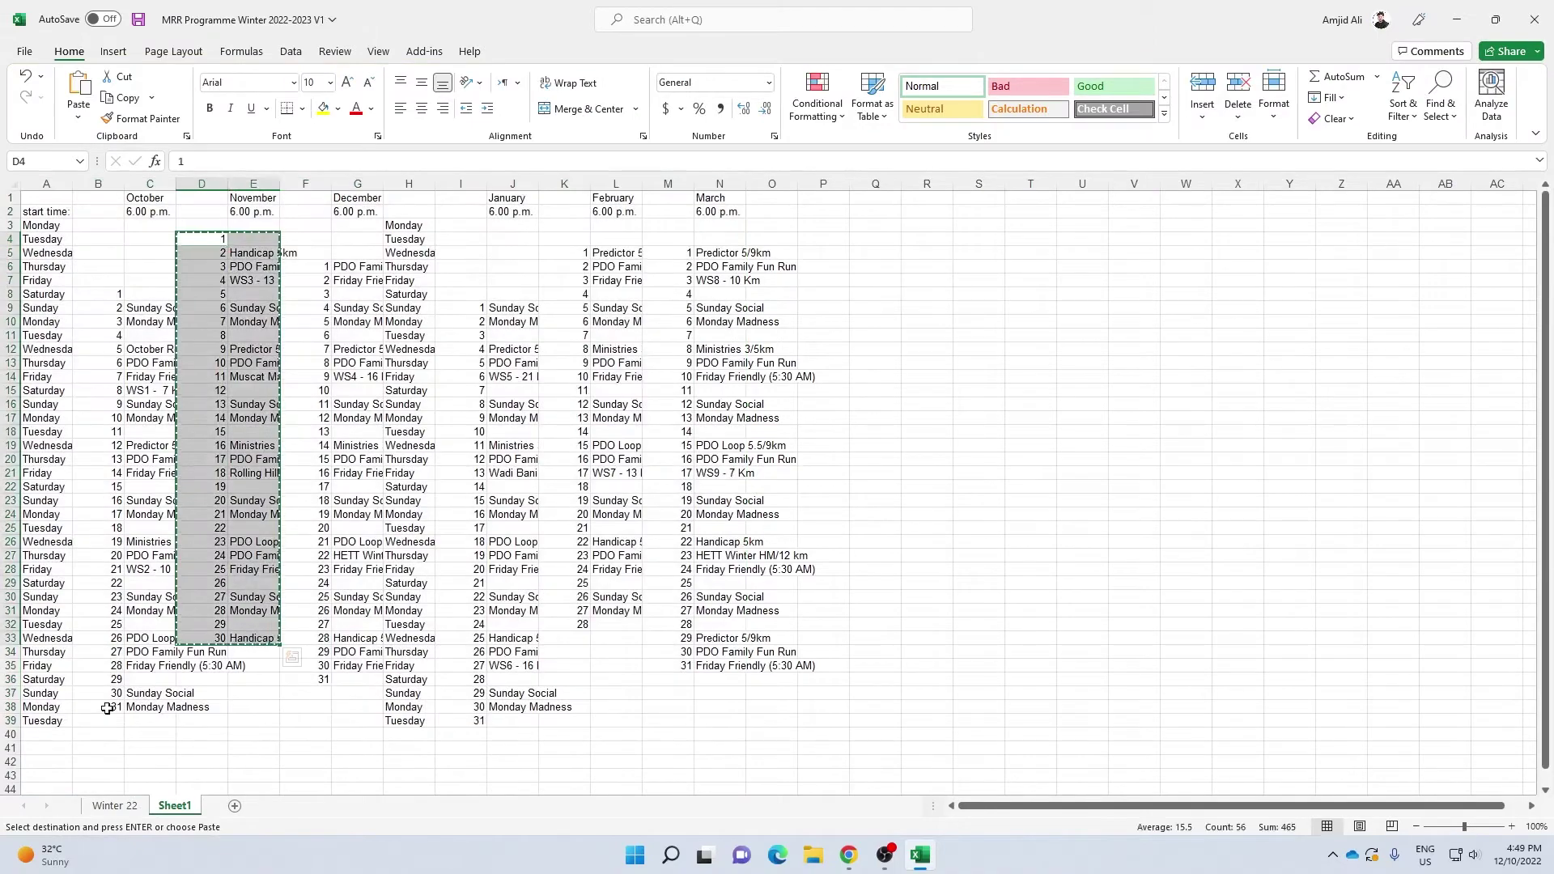
pyautogui.moveTo(280, 266); pyautogui.dragTo(307, 679)
pyautogui.hotkey('ctrl', 'c')
pyautogui.click(47, 642)
pyautogui.hotkey('ctrl', 'v')
pyautogui.moveTo(409, 308); pyautogui.dragTo(462, 720)
pyautogui.hotkey('ctrl', 'c')
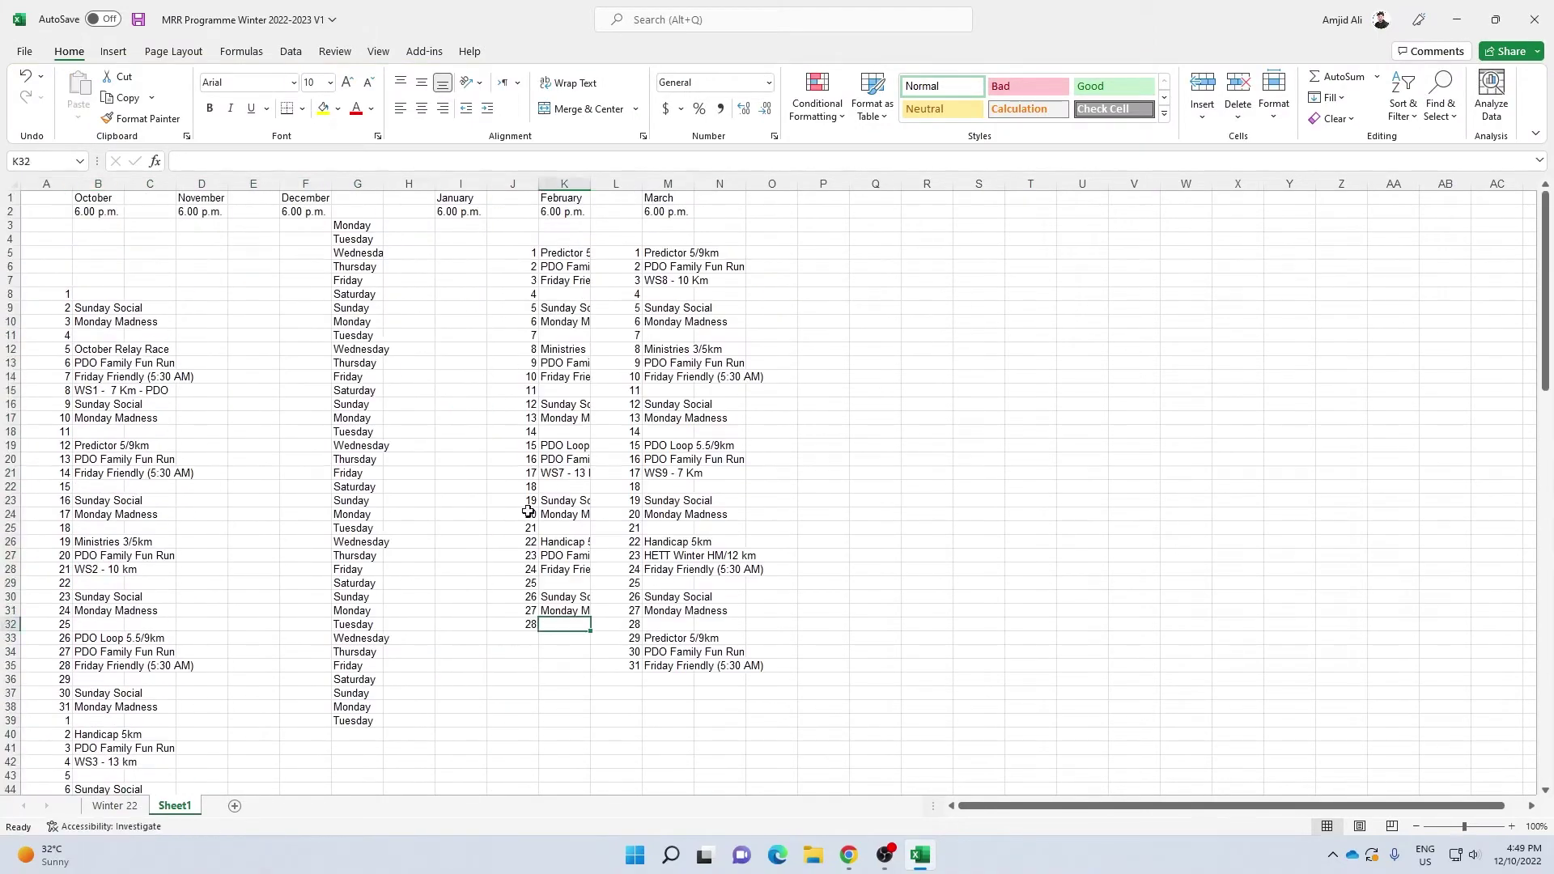
# Stack the February and March blocks at the bottom of the list and widen column A
pyautogui.moveTo(512, 252); pyautogui.dragTo(564, 624)
pyautogui.hotkey('ctrl', 'c')
pyautogui.click(60, 673)
pyautogui.hotkey('ctrl', 'v')
pyautogui.moveTo(647, 239); pyautogui.dragTo(700, 676)
pyautogui.hotkey('ctrl', 'c')
pyautogui.click(47, 627)
pyautogui.hotkey('ctrl', 'v')
pyautogui.moveTo(203, 184); pyautogui.dragTo(143, 180)
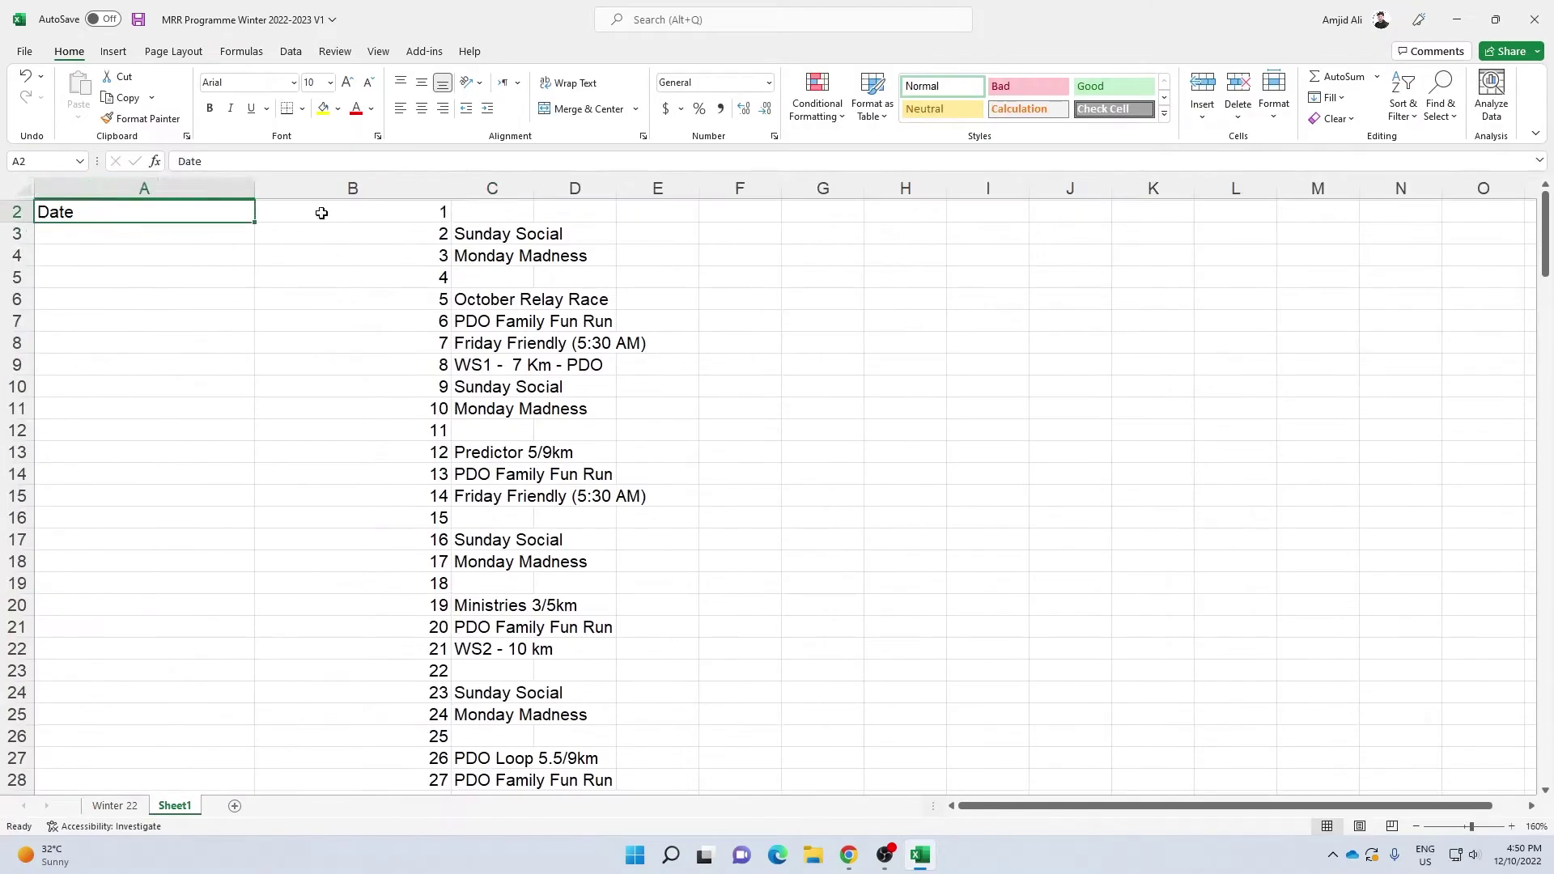
# Add the Subject header and fill daily dates from 01/10/2022 down to row 183
pyautogui.write('Subject')
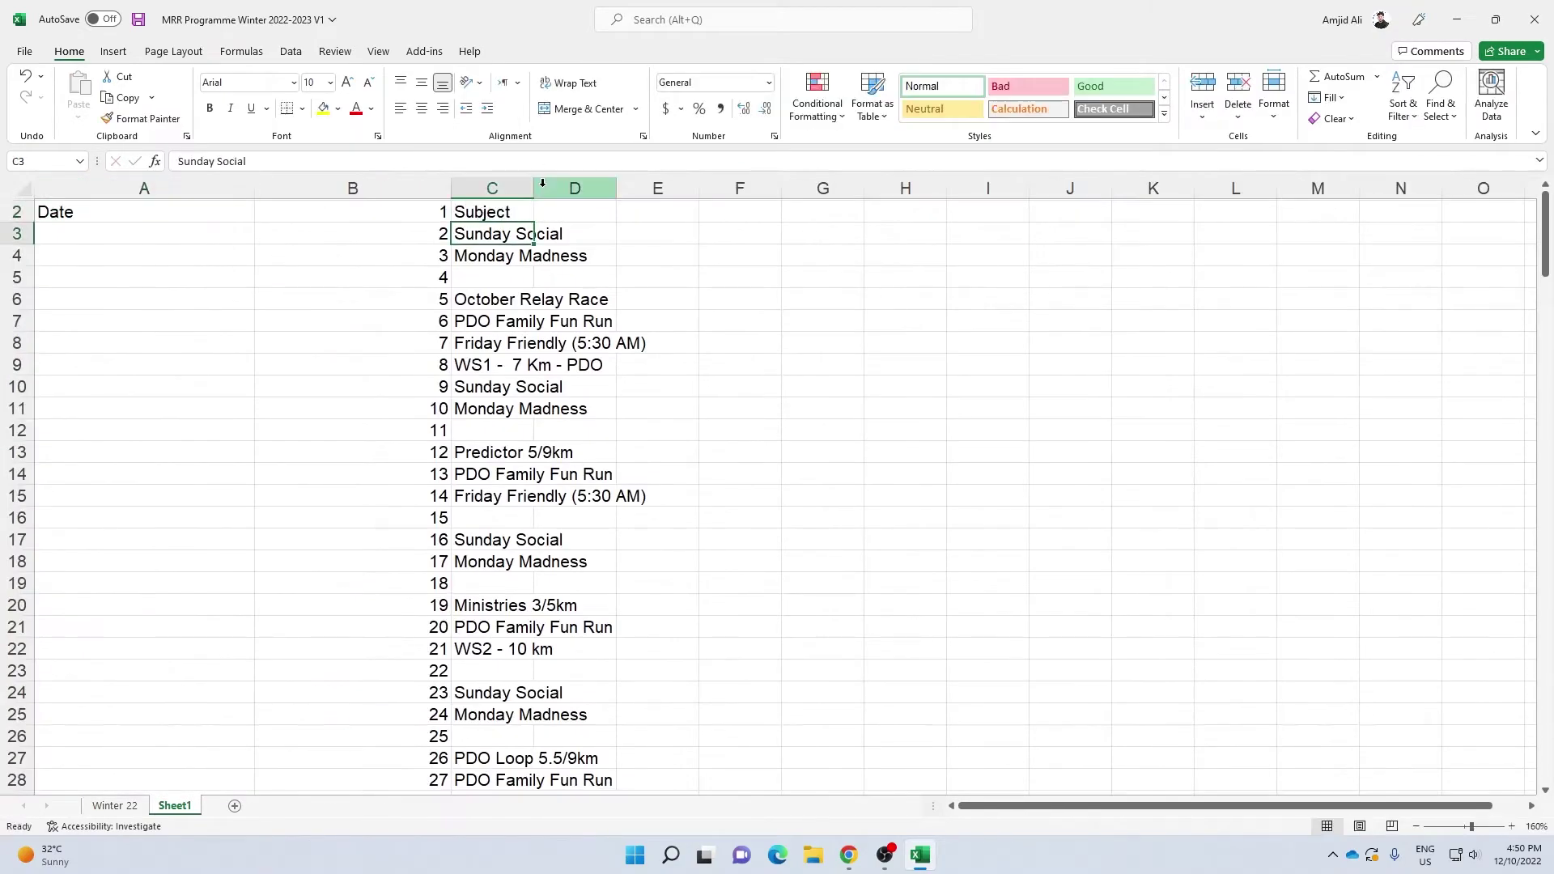
pyautogui.click(135, 231)
pyautogui.write('01/10/2022')
pyautogui.hotkey('ctrl', 'Return')
pyautogui.moveTo(255, 244); pyautogui.dragTo(305, 669)
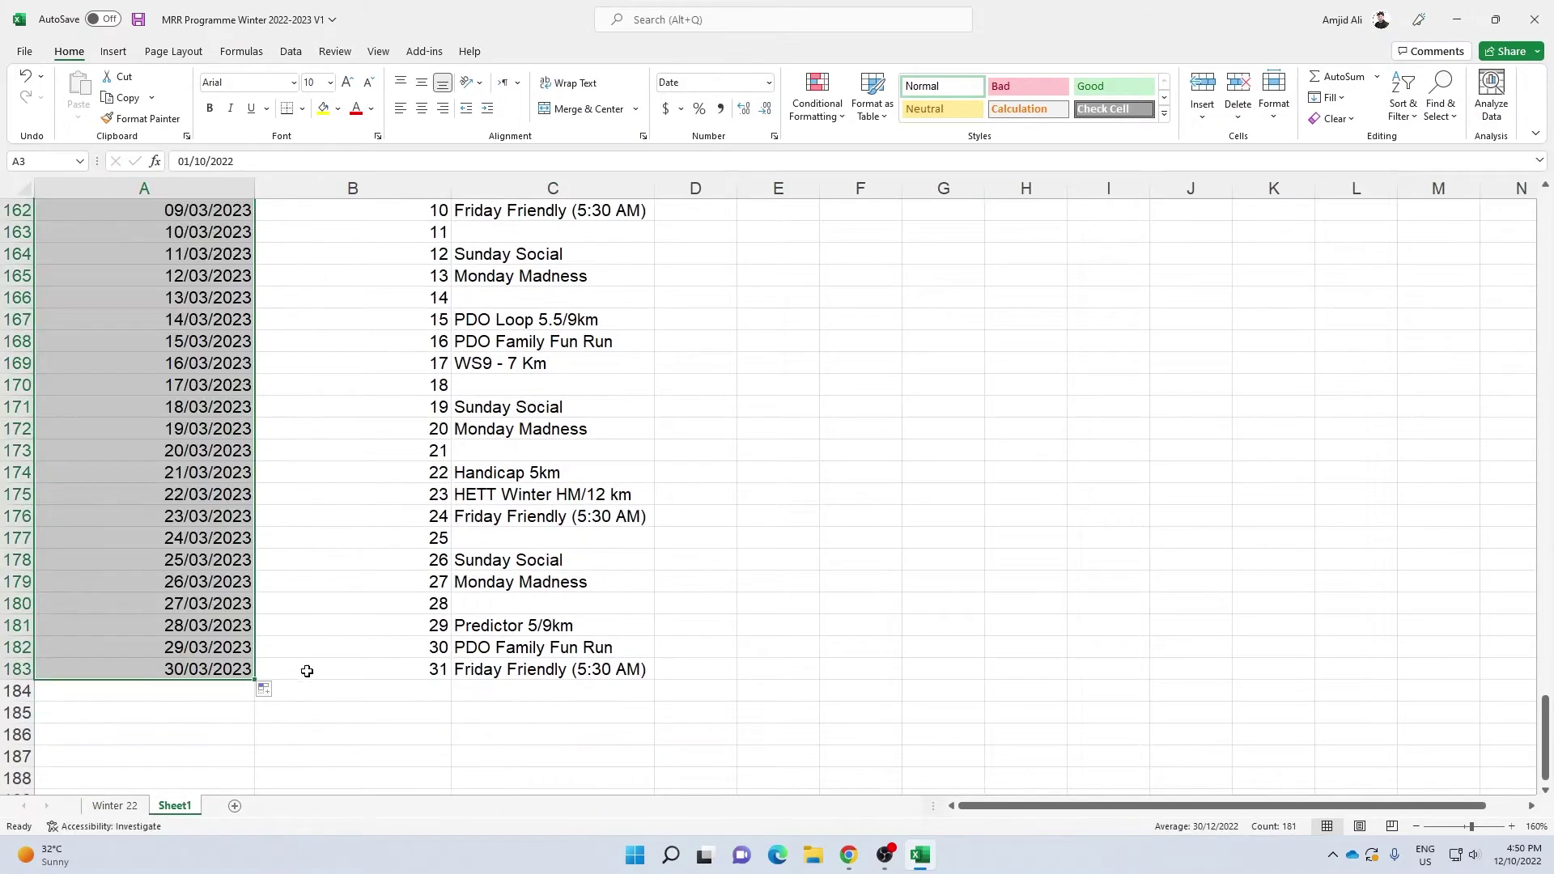
# Shift the dates to start 02/10/2022 so each matches its weekday, and insert a blank column B
pyautogui.scroll(20, 204, 470)
pyautogui.scroll(20, 204, 469)
pyautogui.scroll(-20, 305, 555)
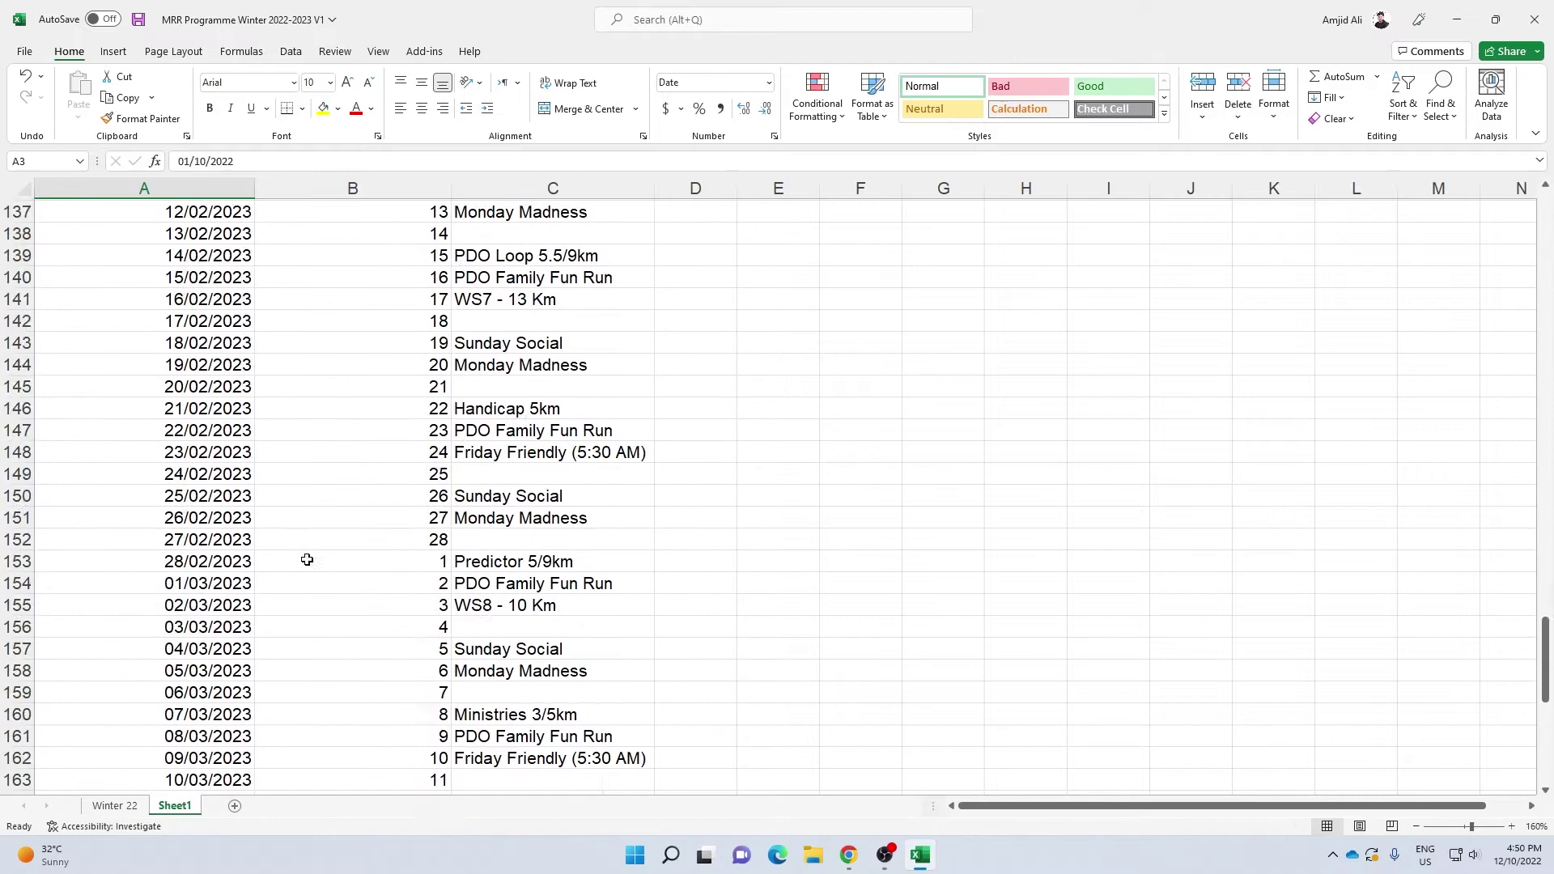
pyautogui.scroll(20, 242, 323)
pyautogui.hotkey('ctrl', 'c')
pyautogui.hotkey('ctrl', 'Down')
pyautogui.hotkey('ctrl', 'Up')
pyautogui.click(348, 206)
pyautogui.hotkey('ctrl', 'Down')
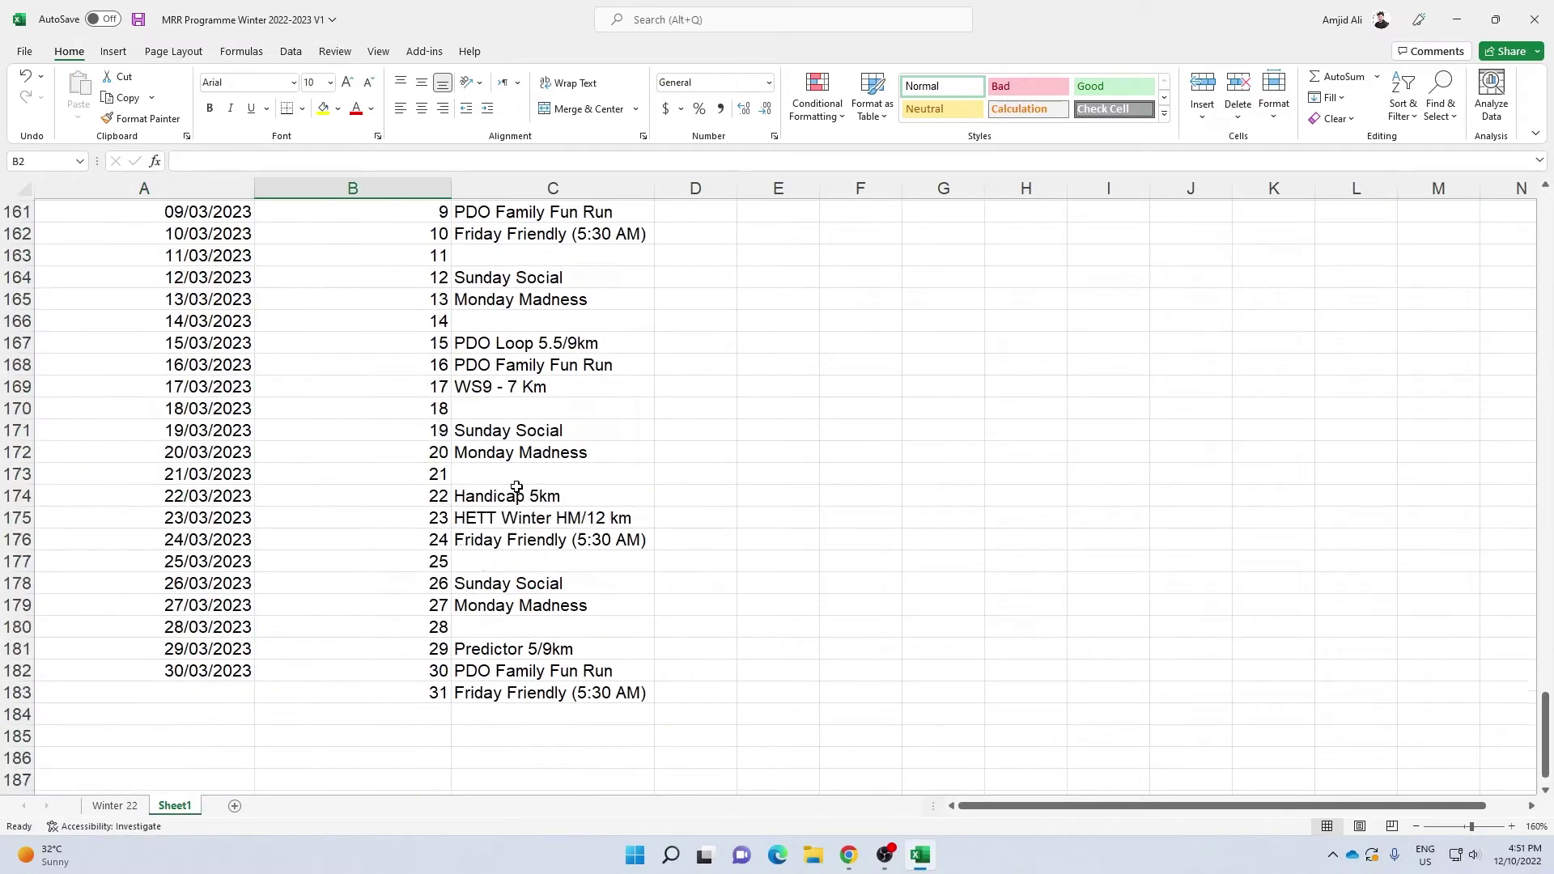
pyautogui.scroll(7, 431, 220)
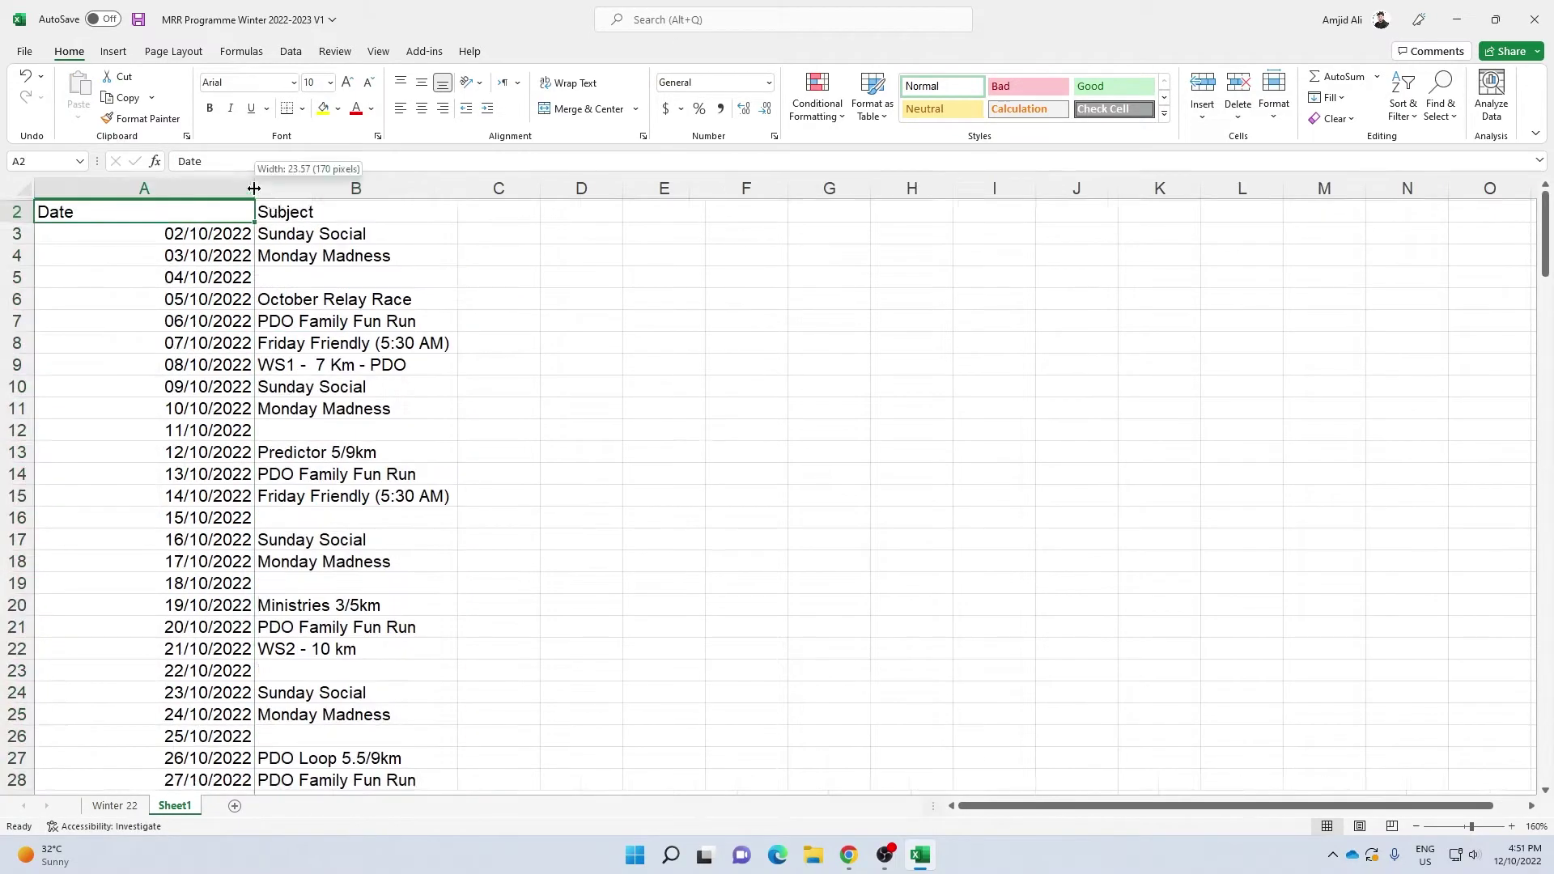
pyautogui.rightClick(243, 188)
pyautogui.click(219, 353)
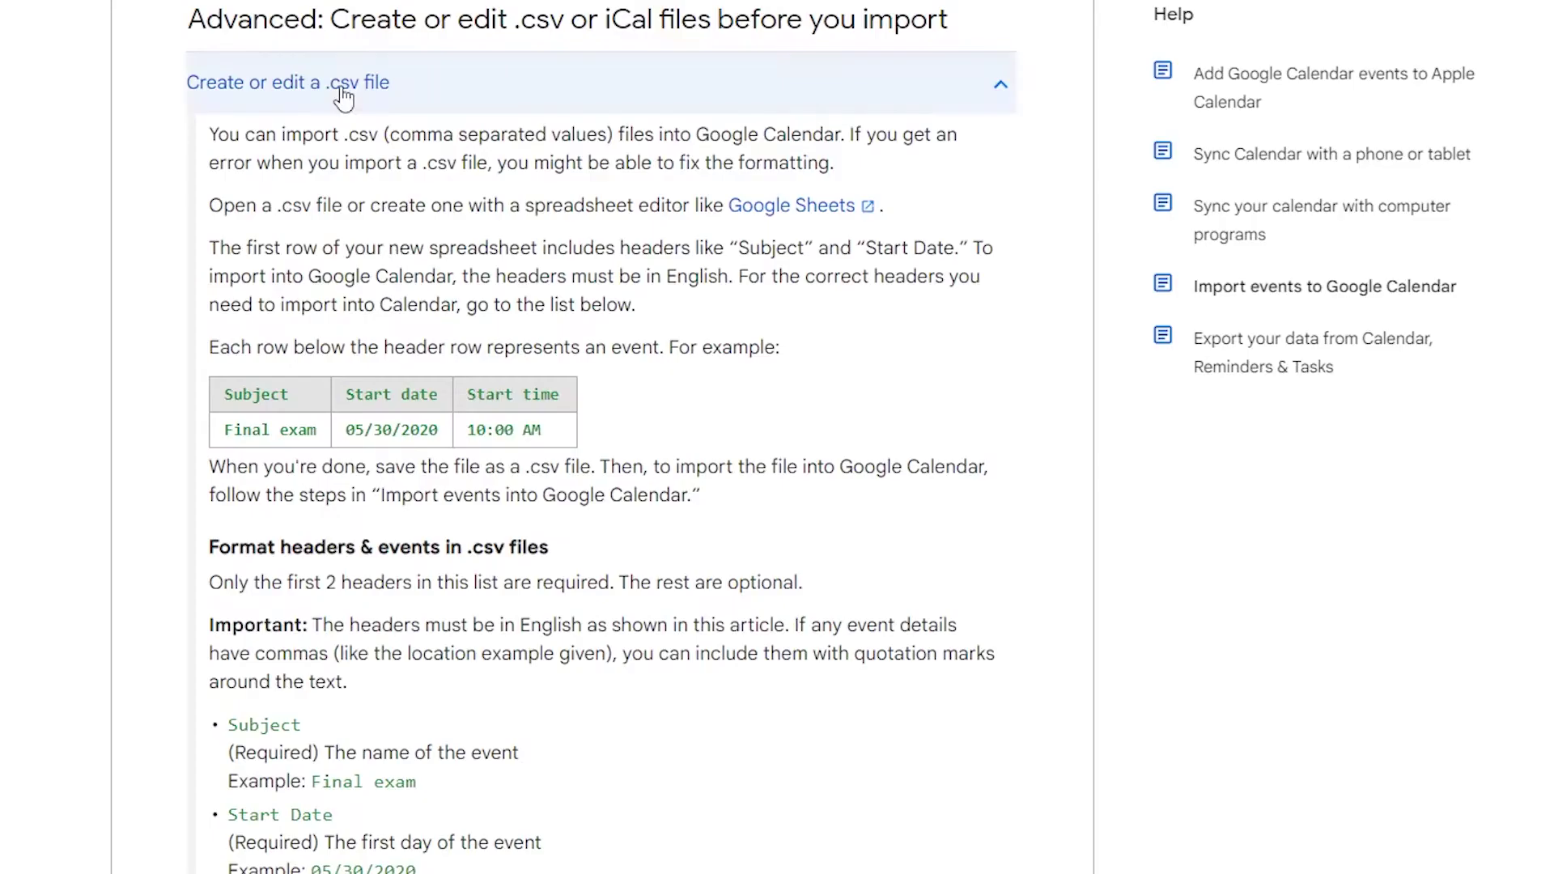
# Read the help page's .csv header list, from required Subject and Start Date to optional Private
pyautogui.scroll(-2, 229, 336)
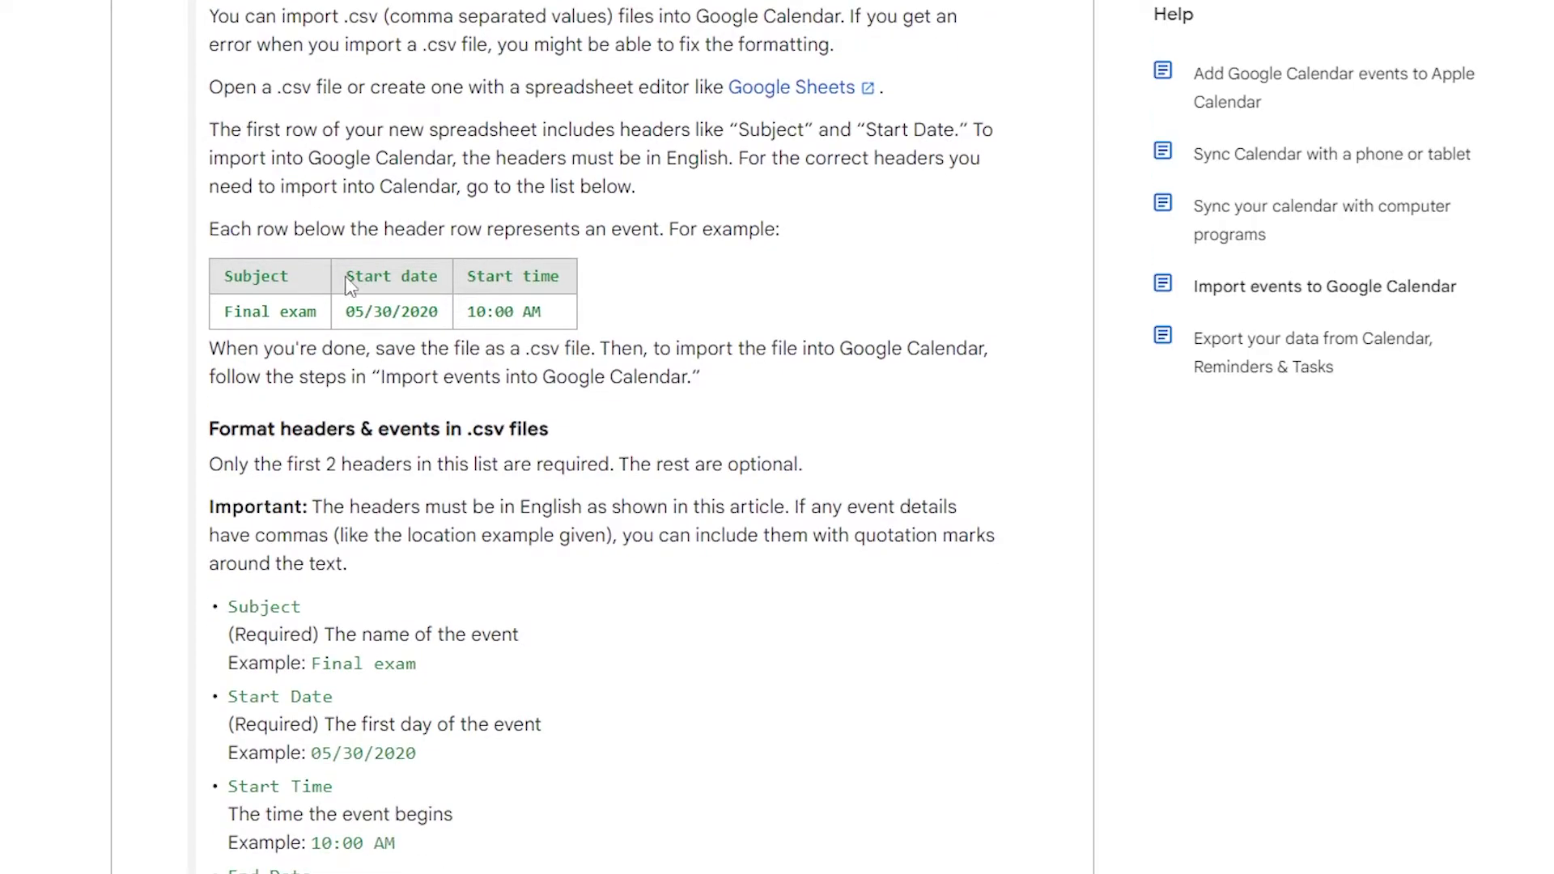
pyautogui.scroll(-7, 547, 277)
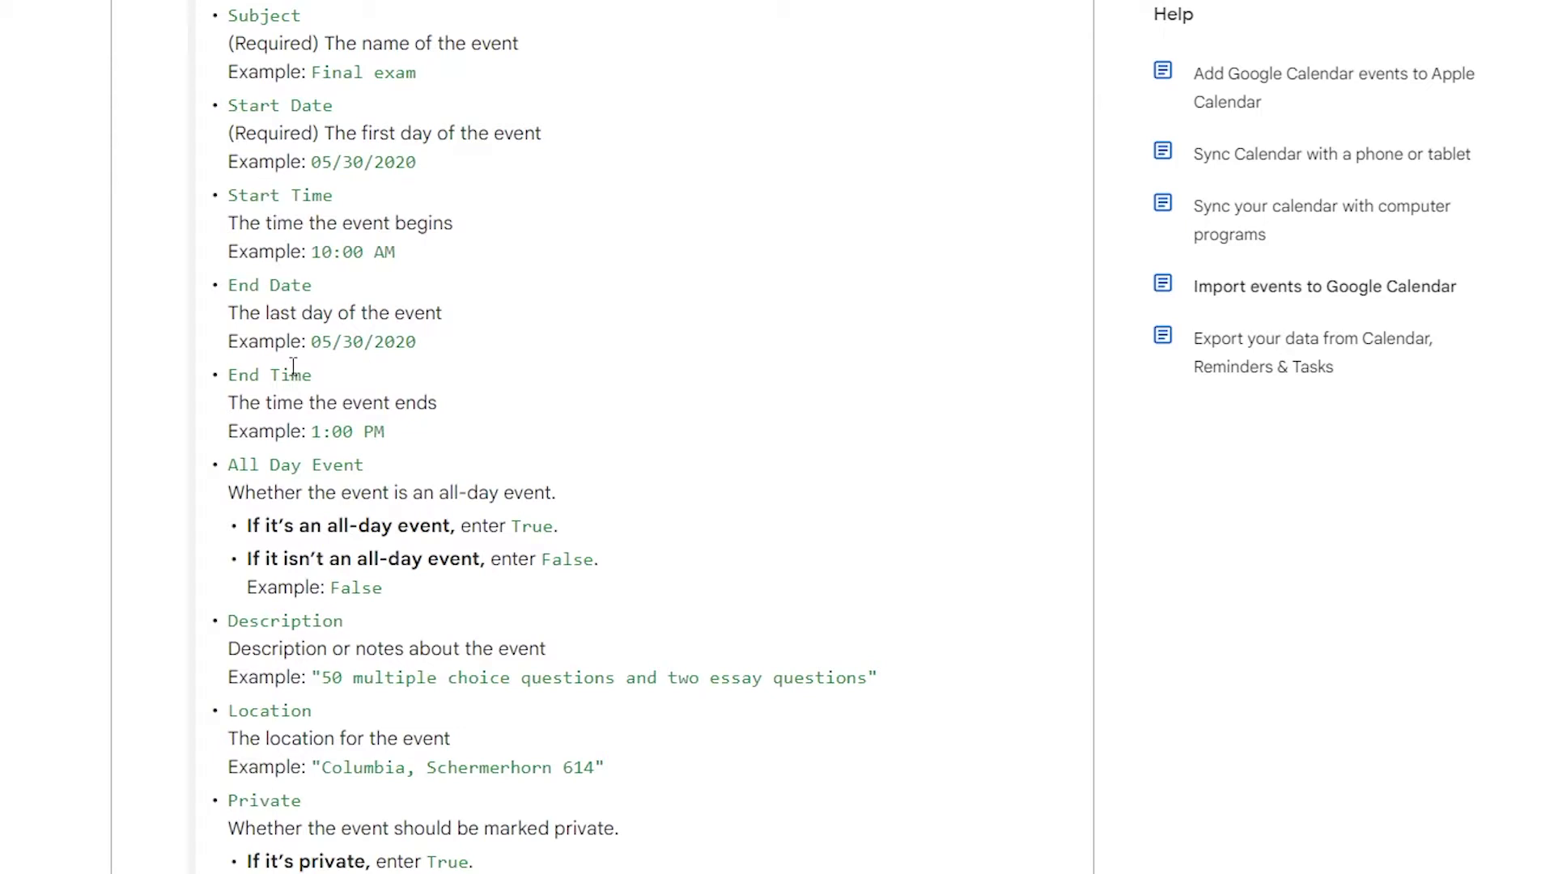
pyautogui.scroll(-2, 258, 493)
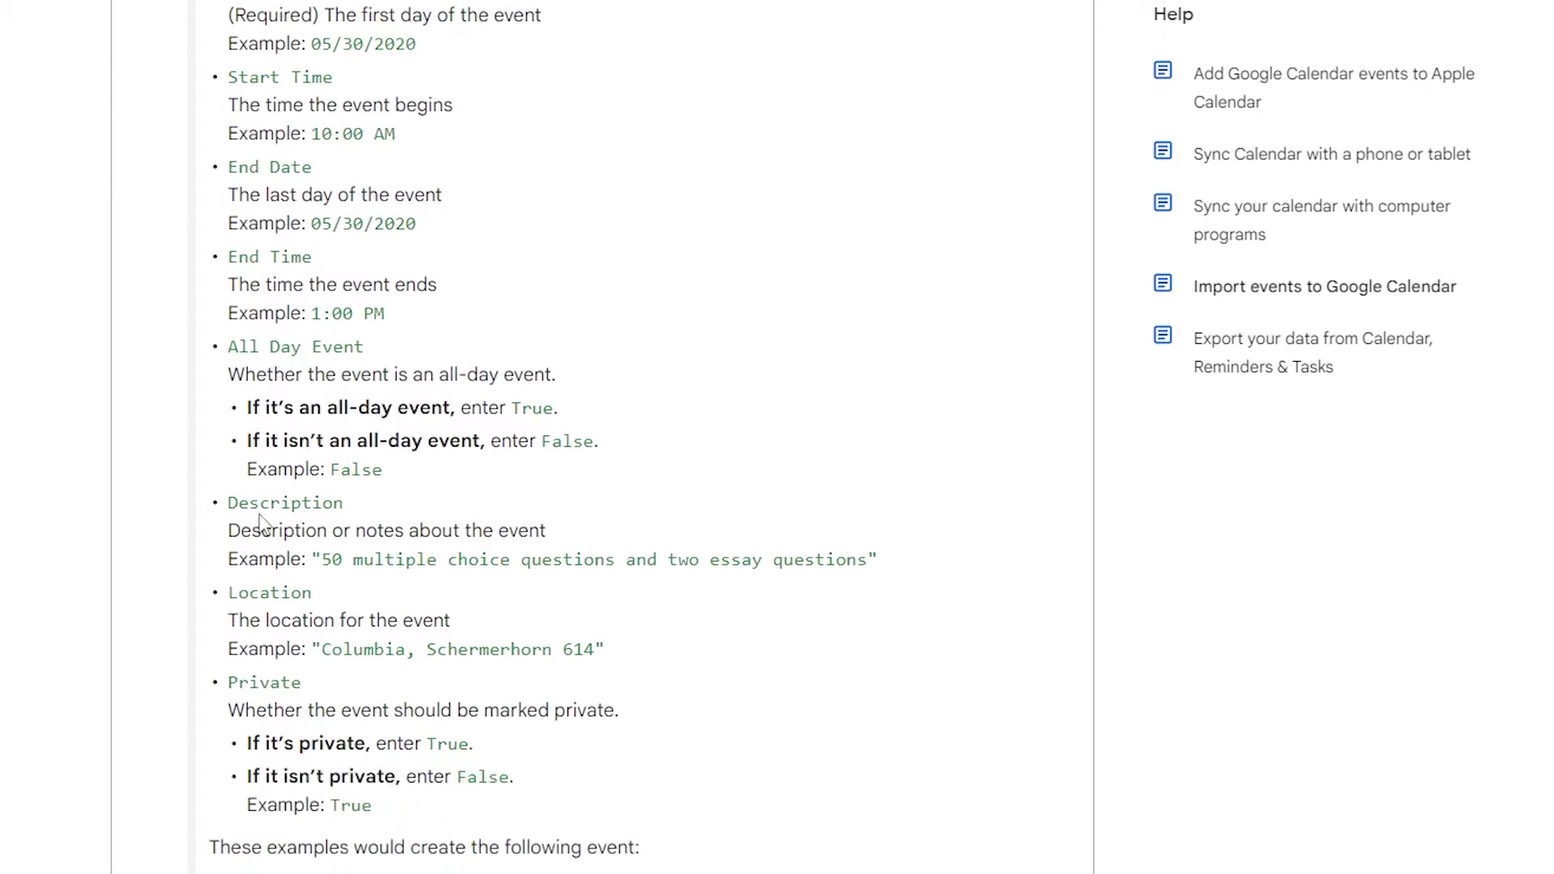
pyautogui.scroll(-2, 273, 632)
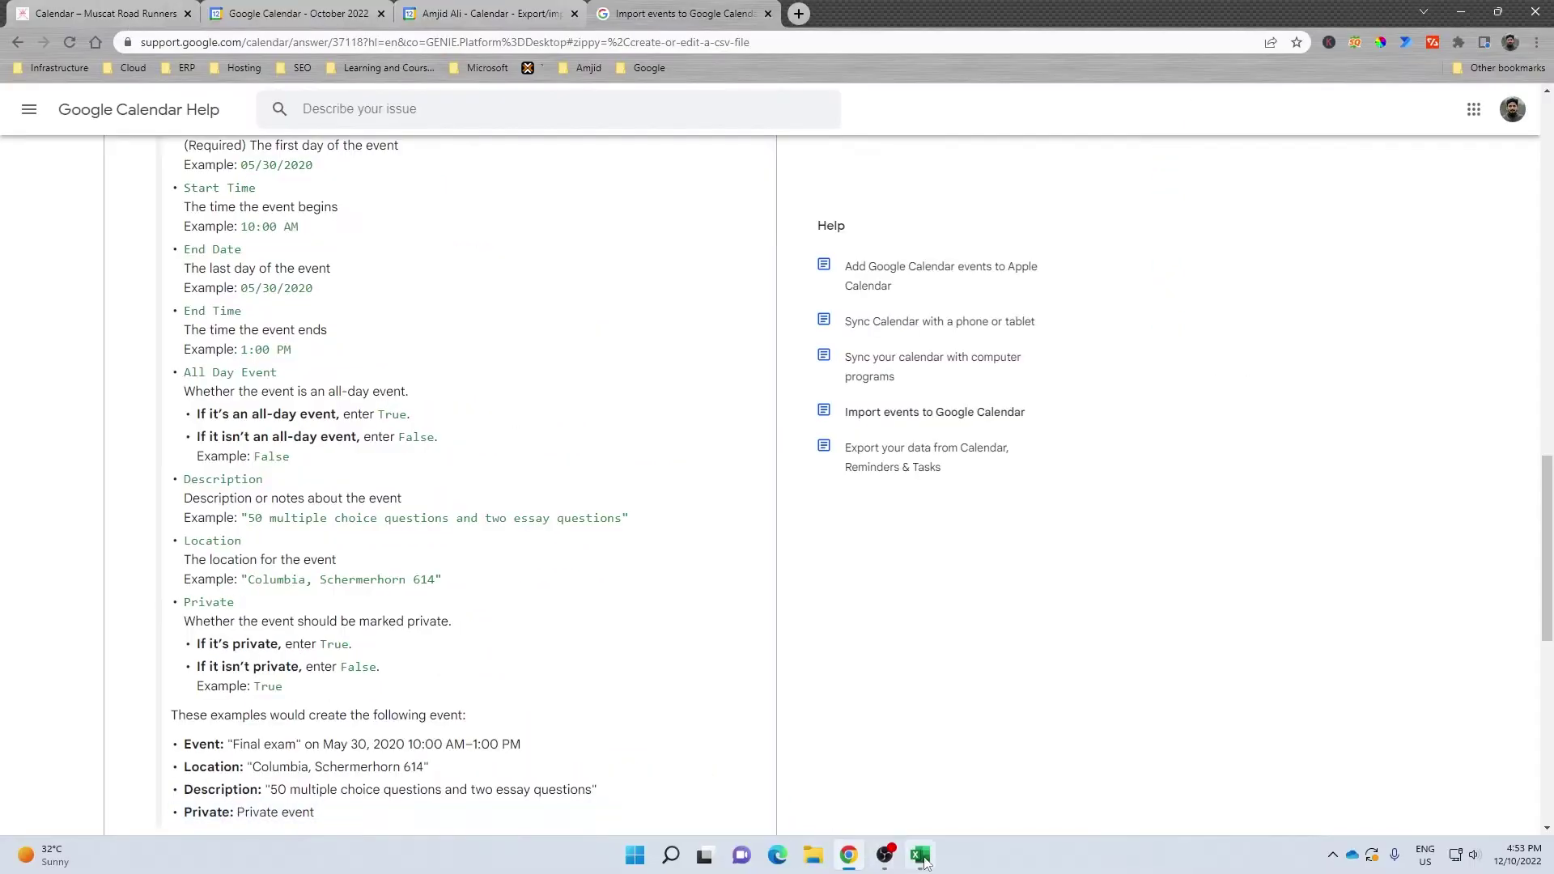
# Filter the Subject column to show only the rows with no Subject
pyautogui.click(920, 856)
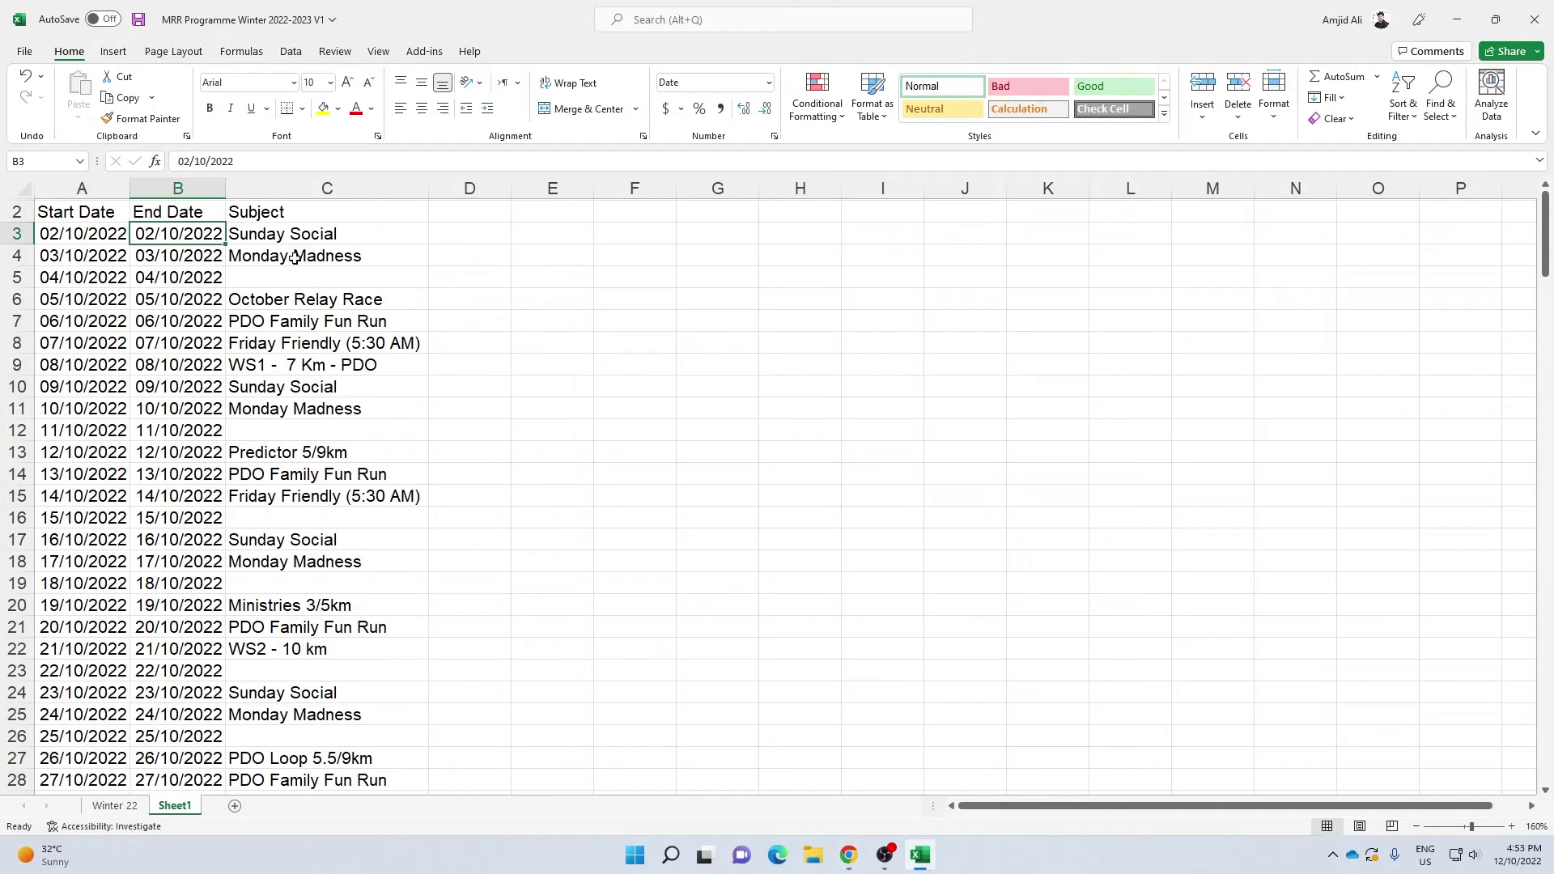
pyautogui.click(285, 208)
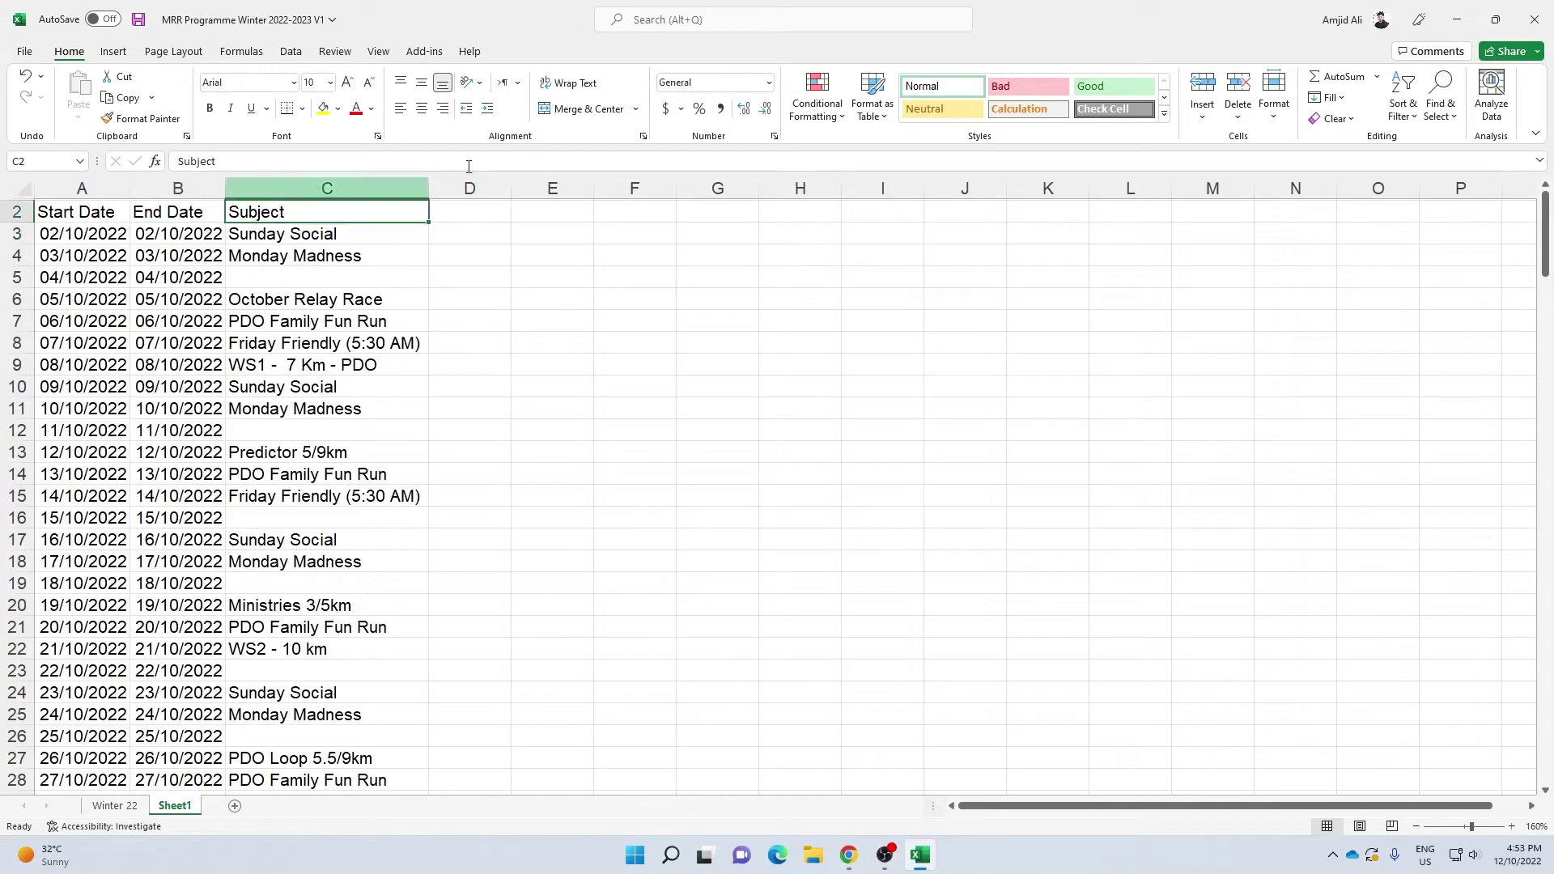
pyautogui.click(291, 51)
pyautogui.click(829, 96)
pyautogui.click(421, 214)
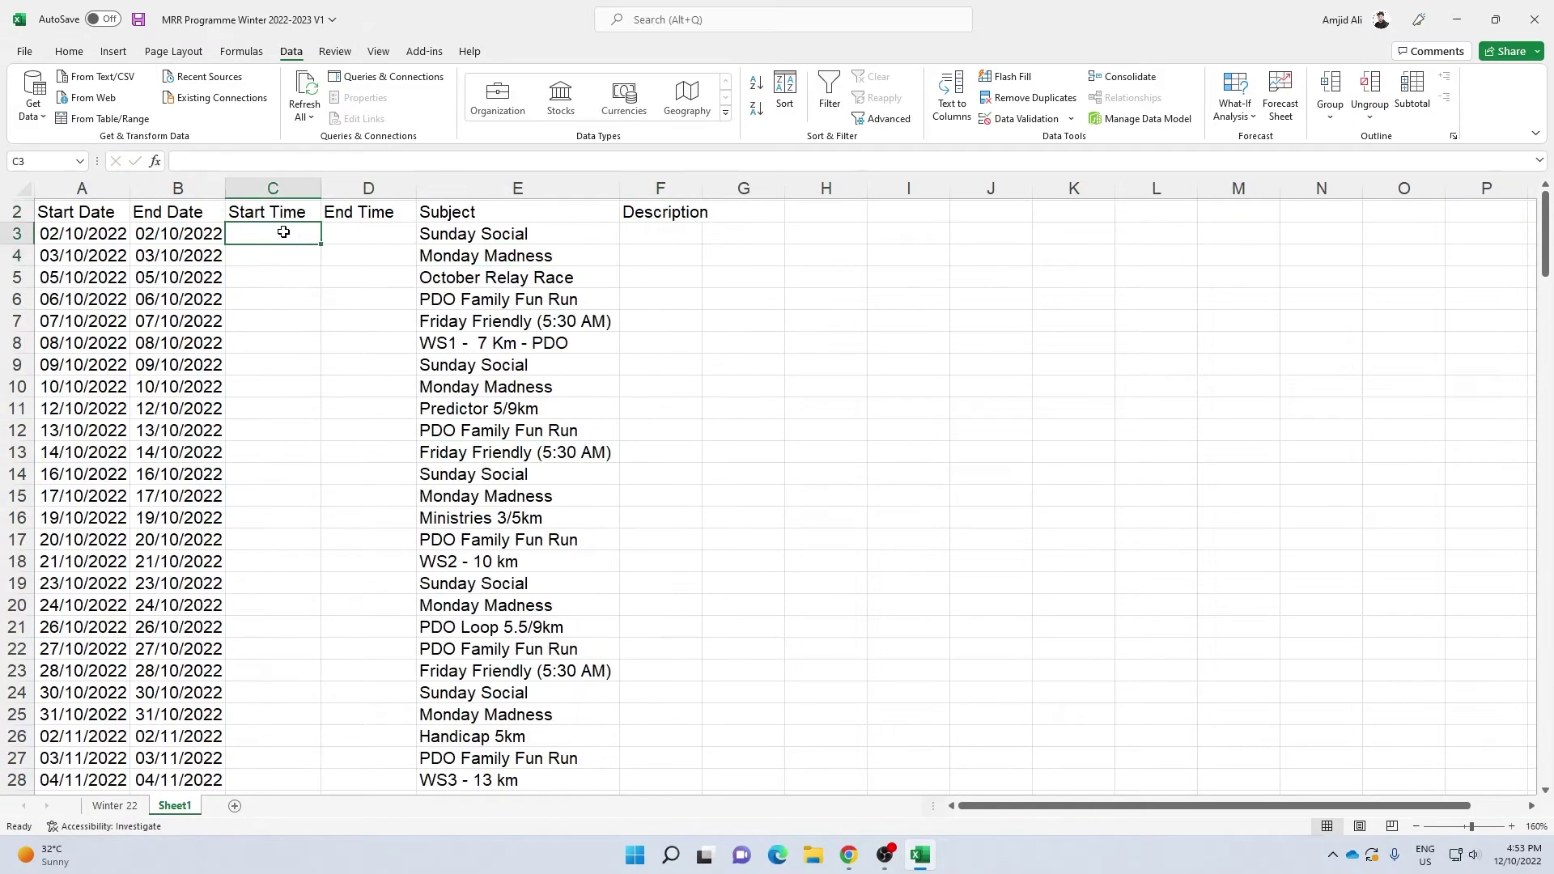
# Fill Start Time 18:00 and End Time 19:00, with Friday Friendly ending at 8:00
pyautogui.write('18:00')
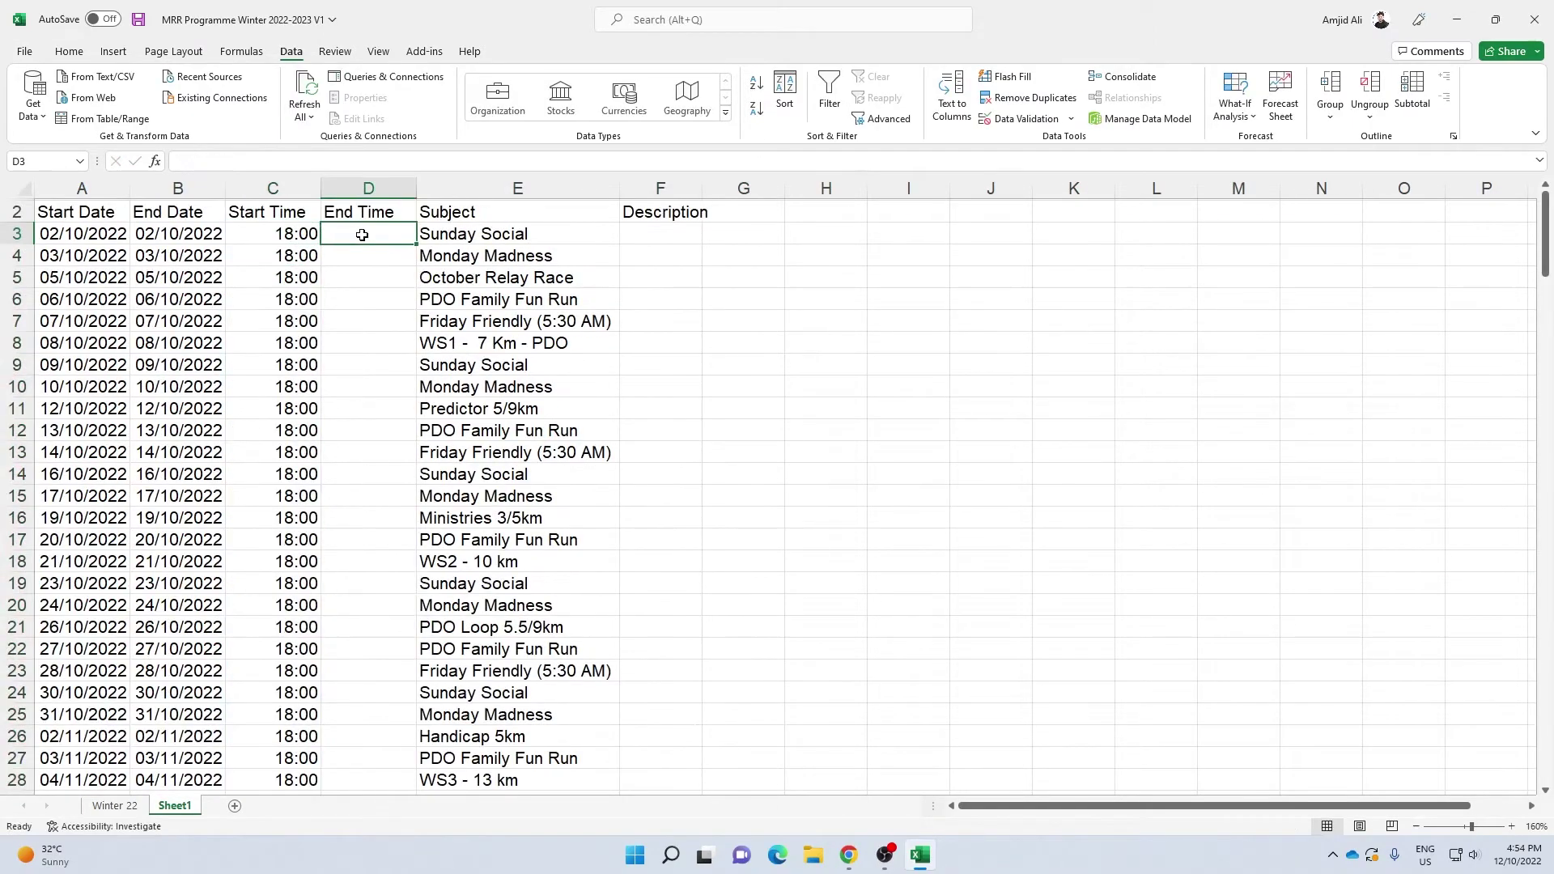
pyautogui.write('19:00')
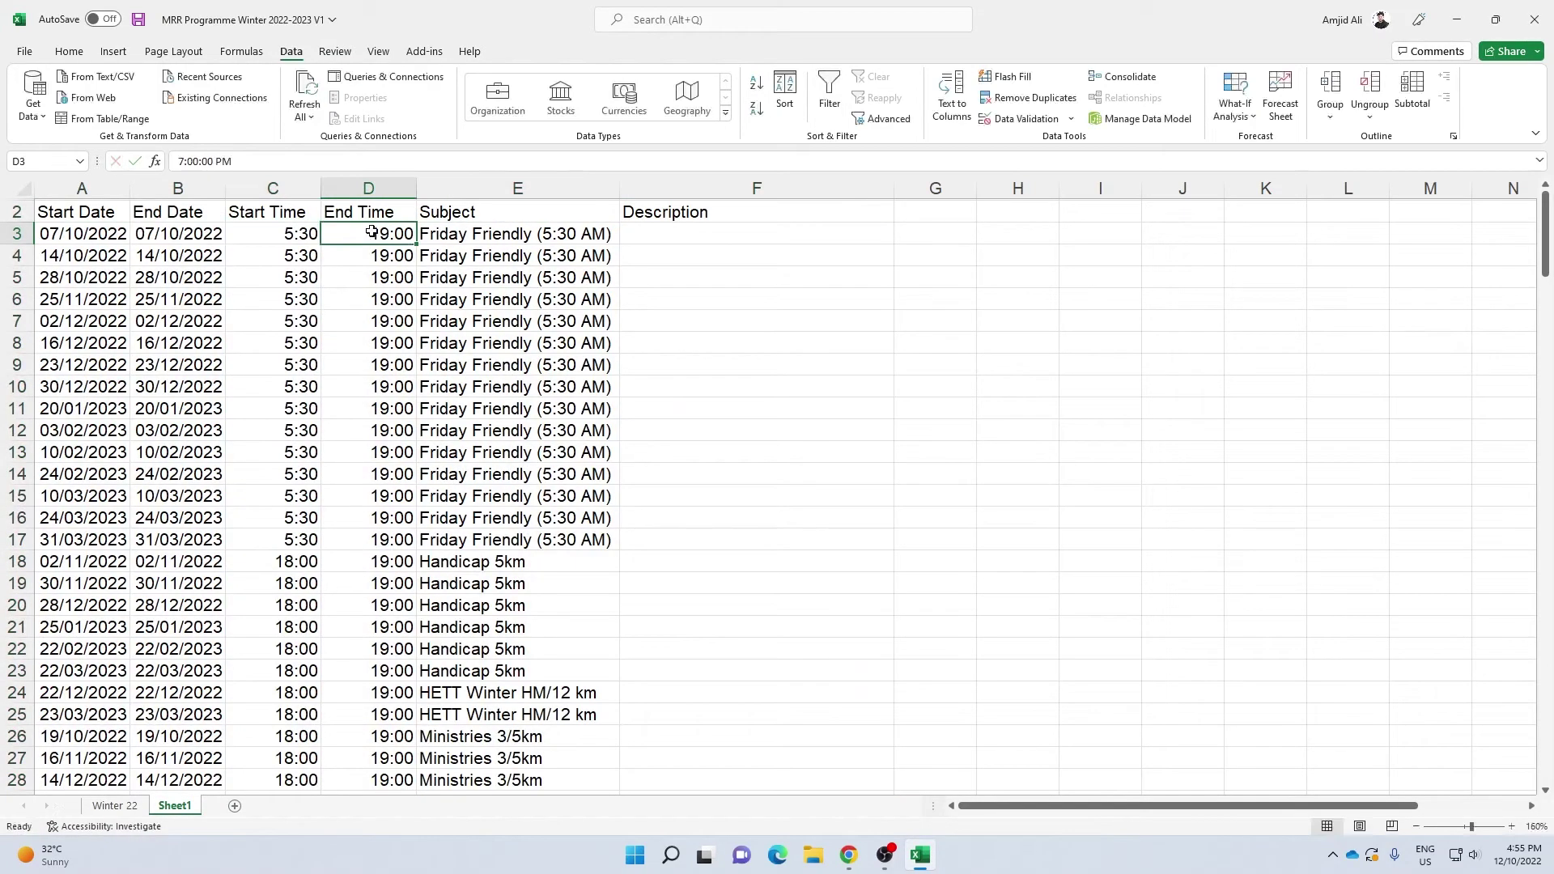
pyautogui.write('8:00')
pyautogui.rightClick(797, 189)
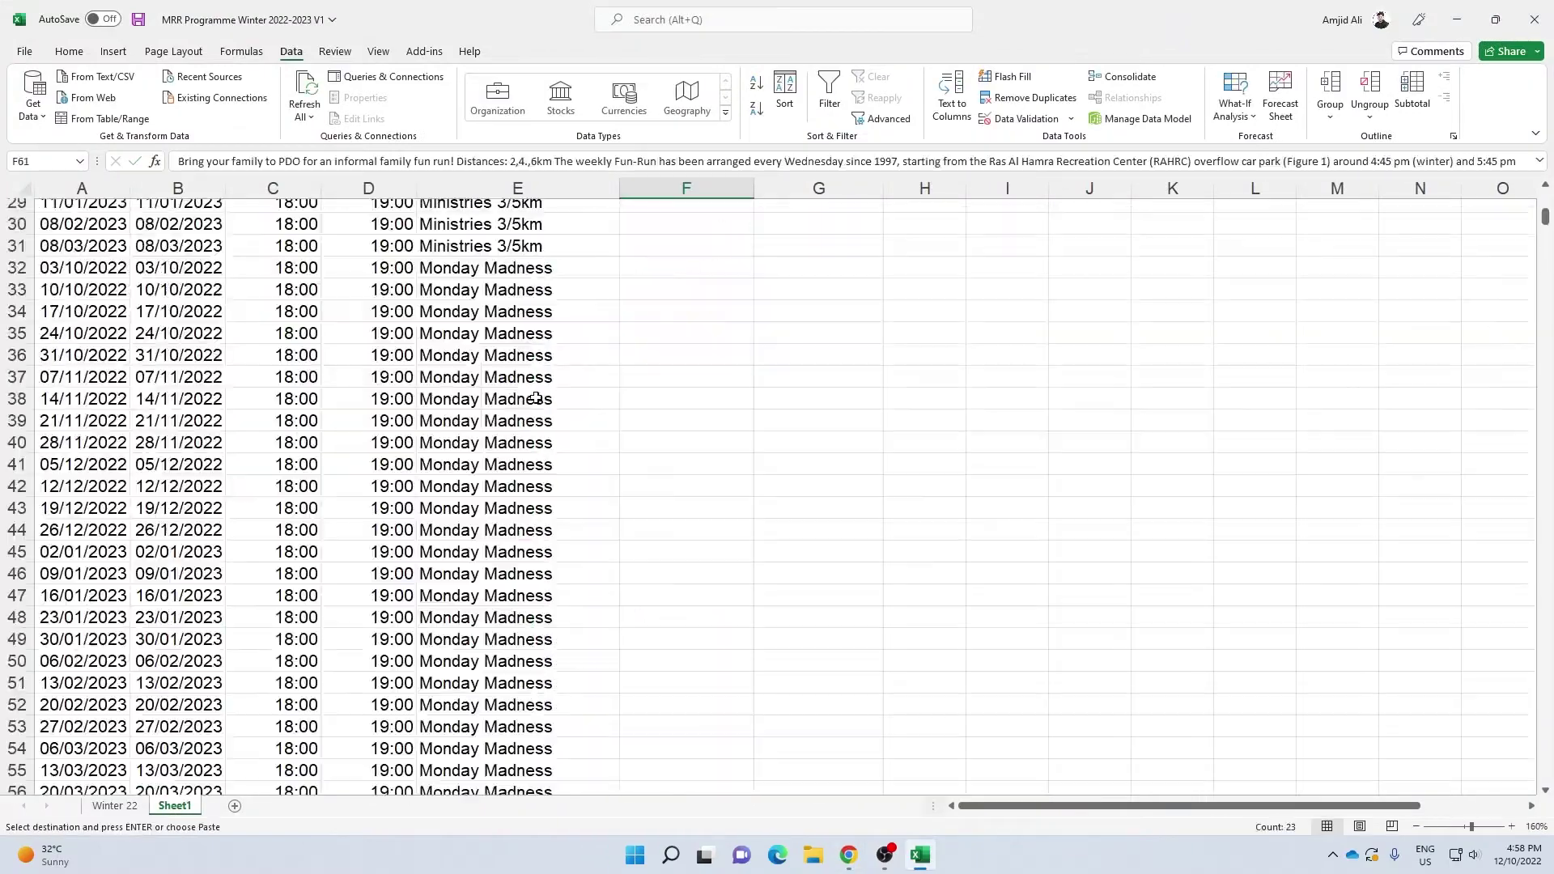
# Set the sheet's row height and fill the Ministries rows' Description cells with the copied description
pyautogui.click(1273, 96)
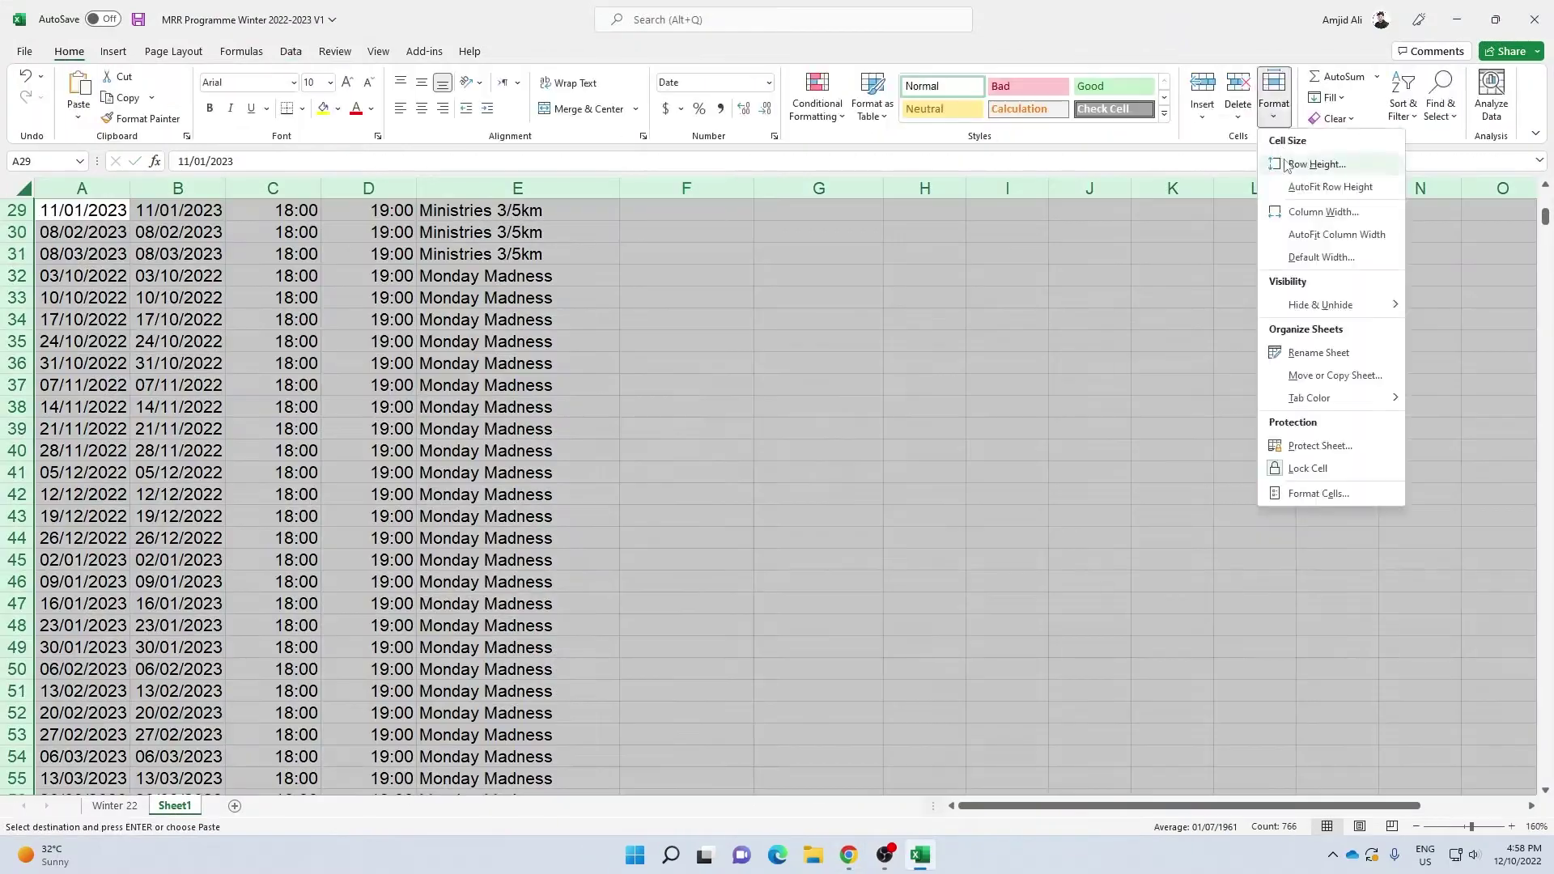
pyautogui.click(1287, 165)
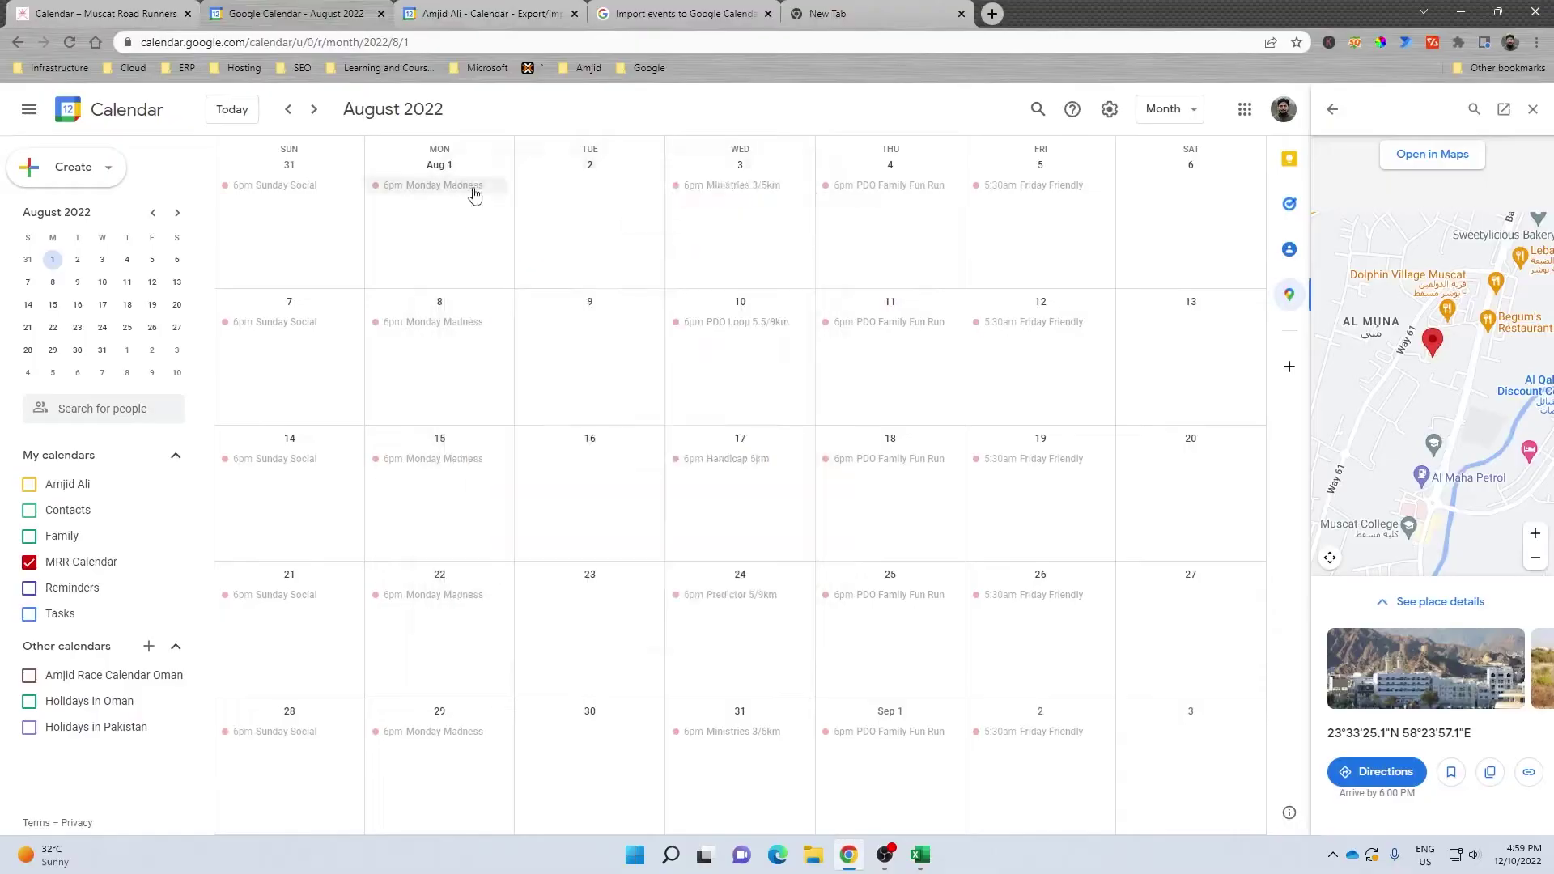
pyautogui.click(474, 194)
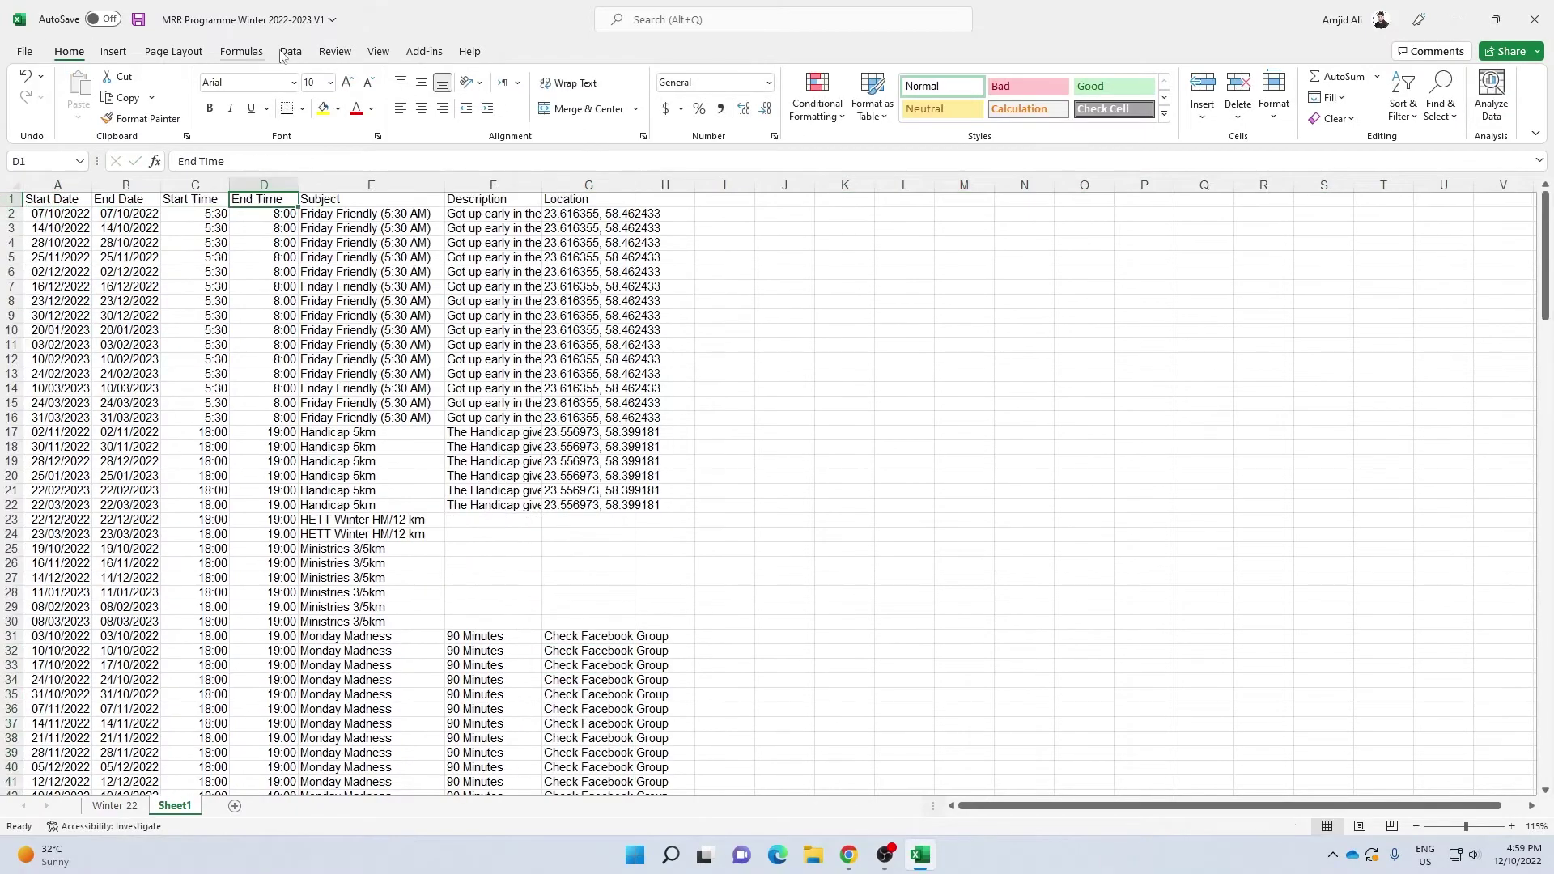
pyautogui.click(290, 51)
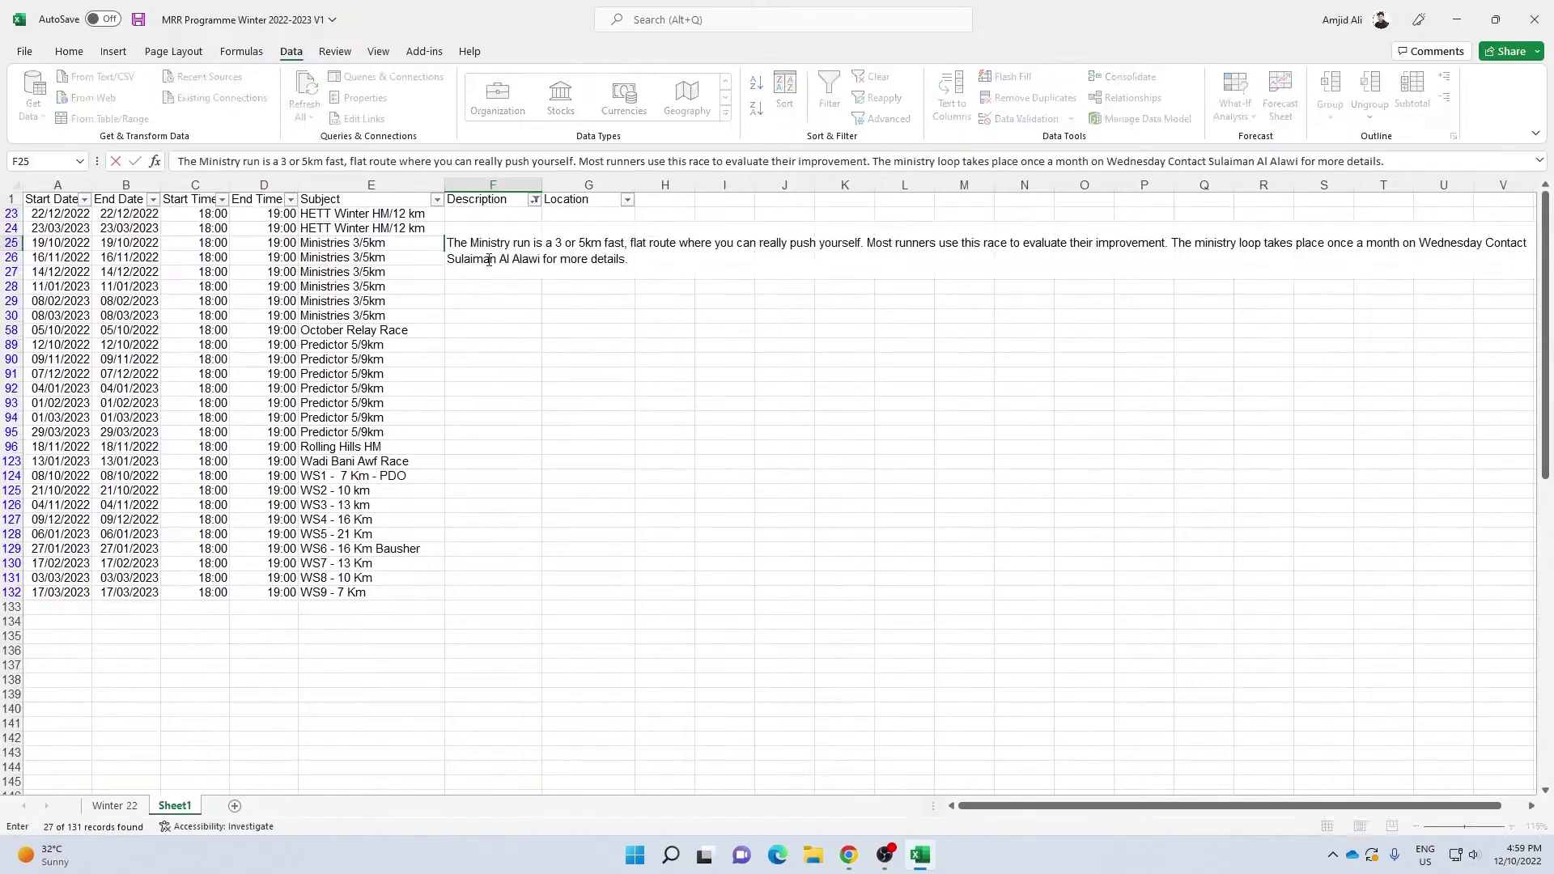
pyautogui.hotkey('ctrl', 'c')
pyautogui.moveTo(493, 243); pyautogui.dragTo(501, 306)
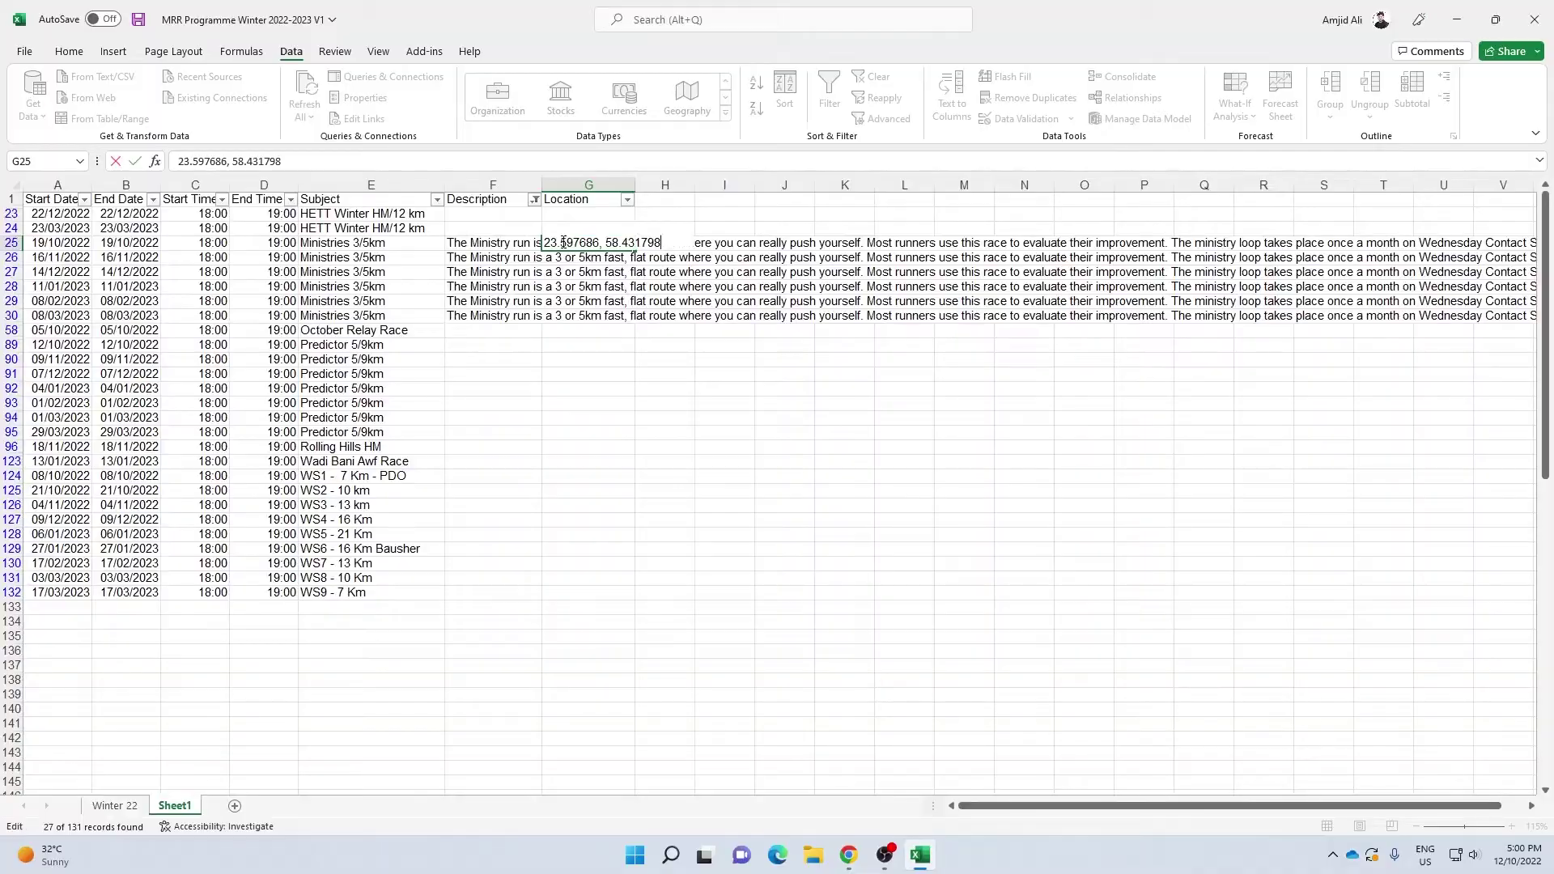
pyautogui.hotkey('ctrl', 'Return')
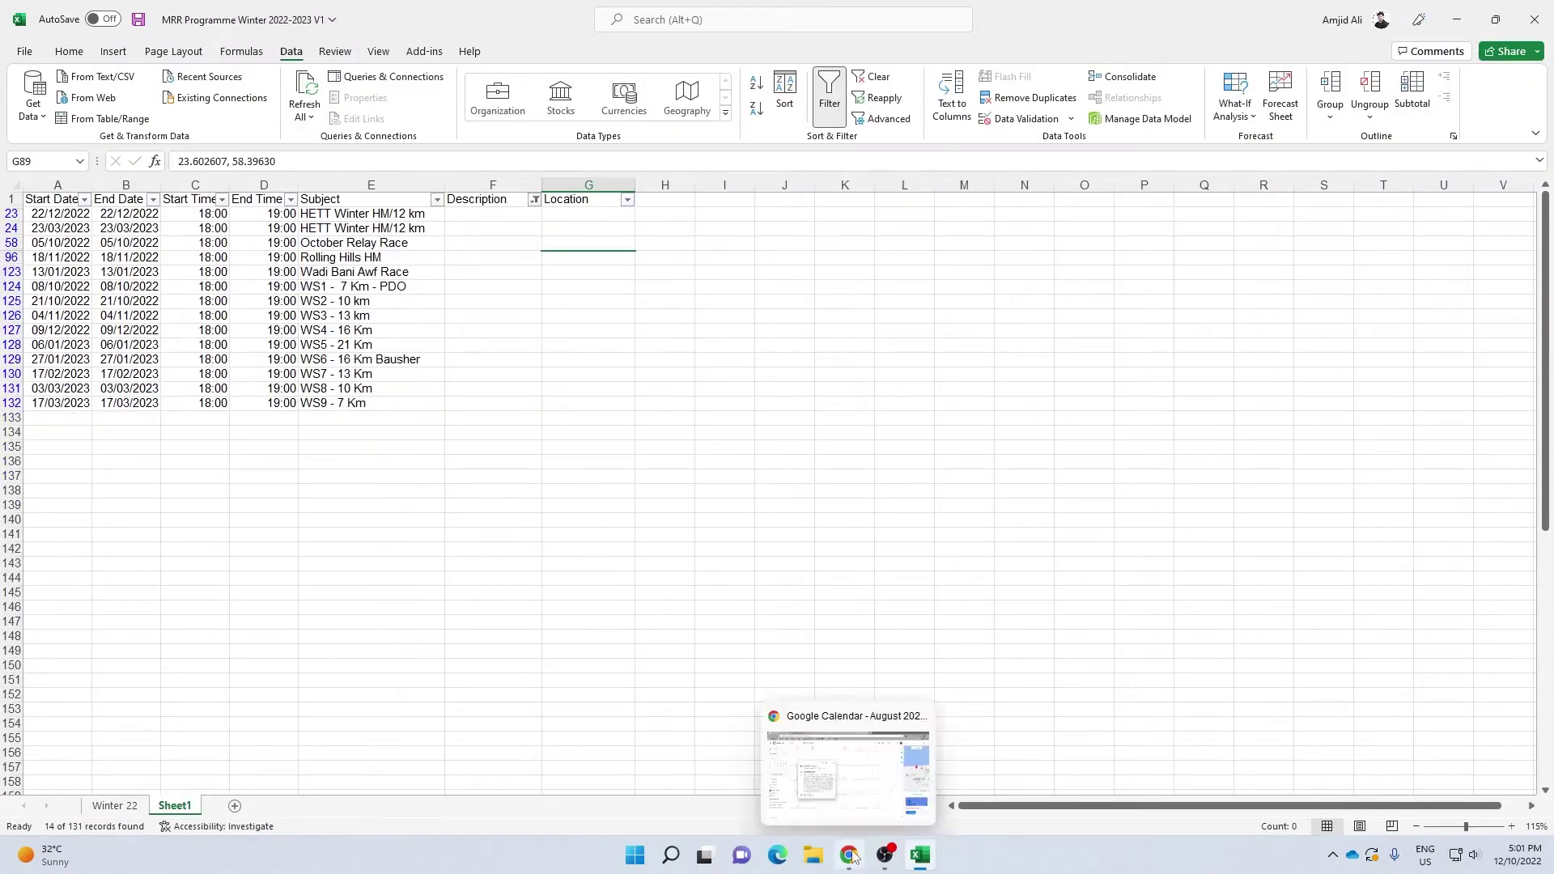
# Check race details on the club site and describe the Wadi Bani Awf Race as 'Check Facebook Group for more details'
pyautogui.click(849, 855)
pyautogui.hotkey('ctrl', 't')
pyautogui.moveTo(763, 212)
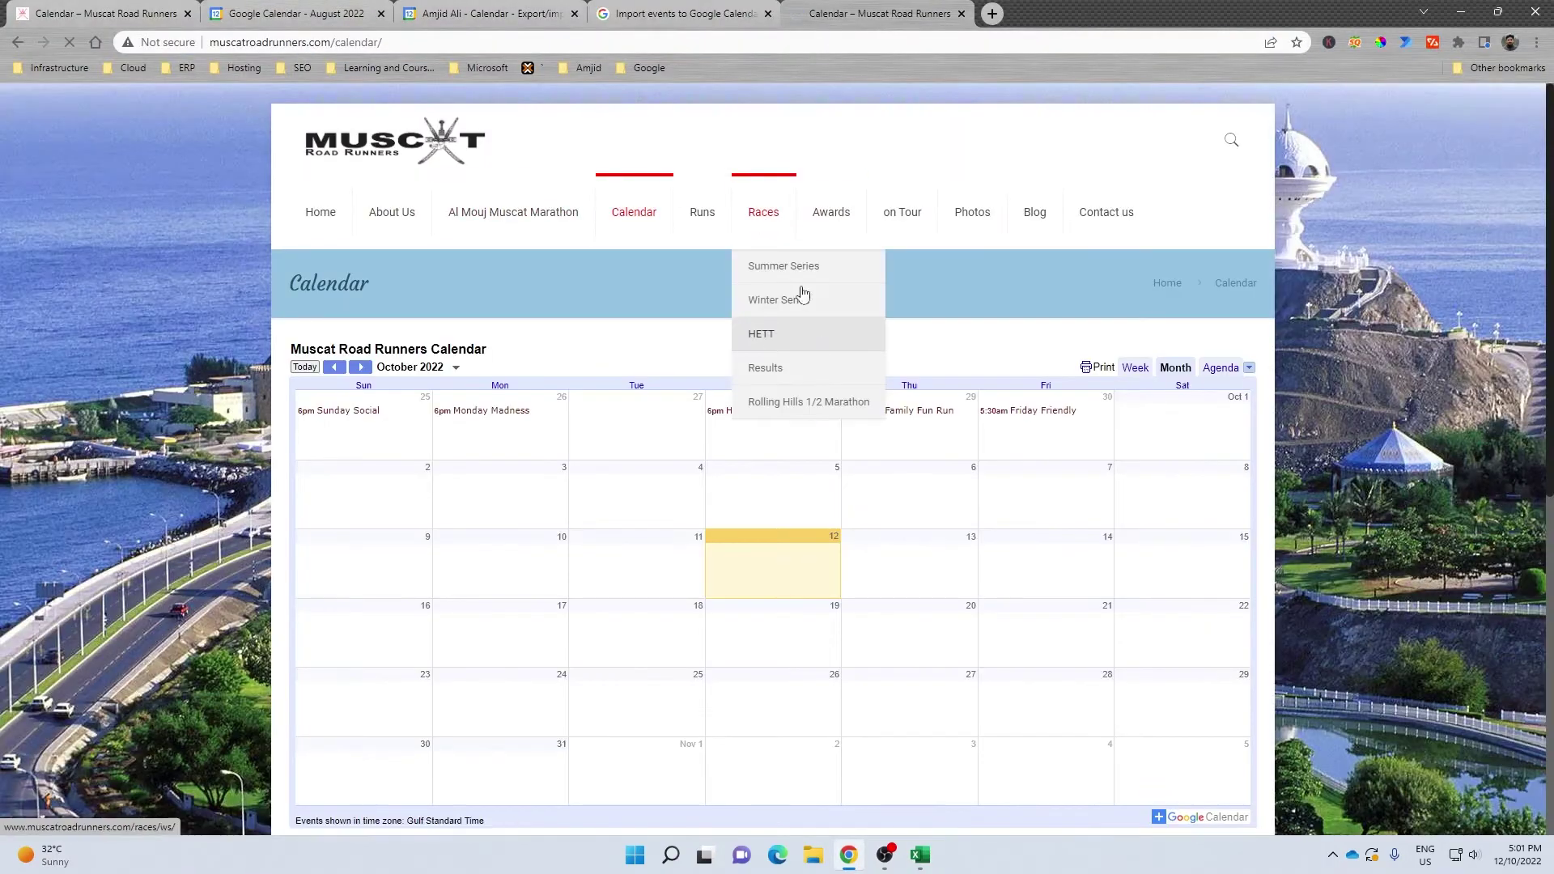
pyautogui.click(797, 334)
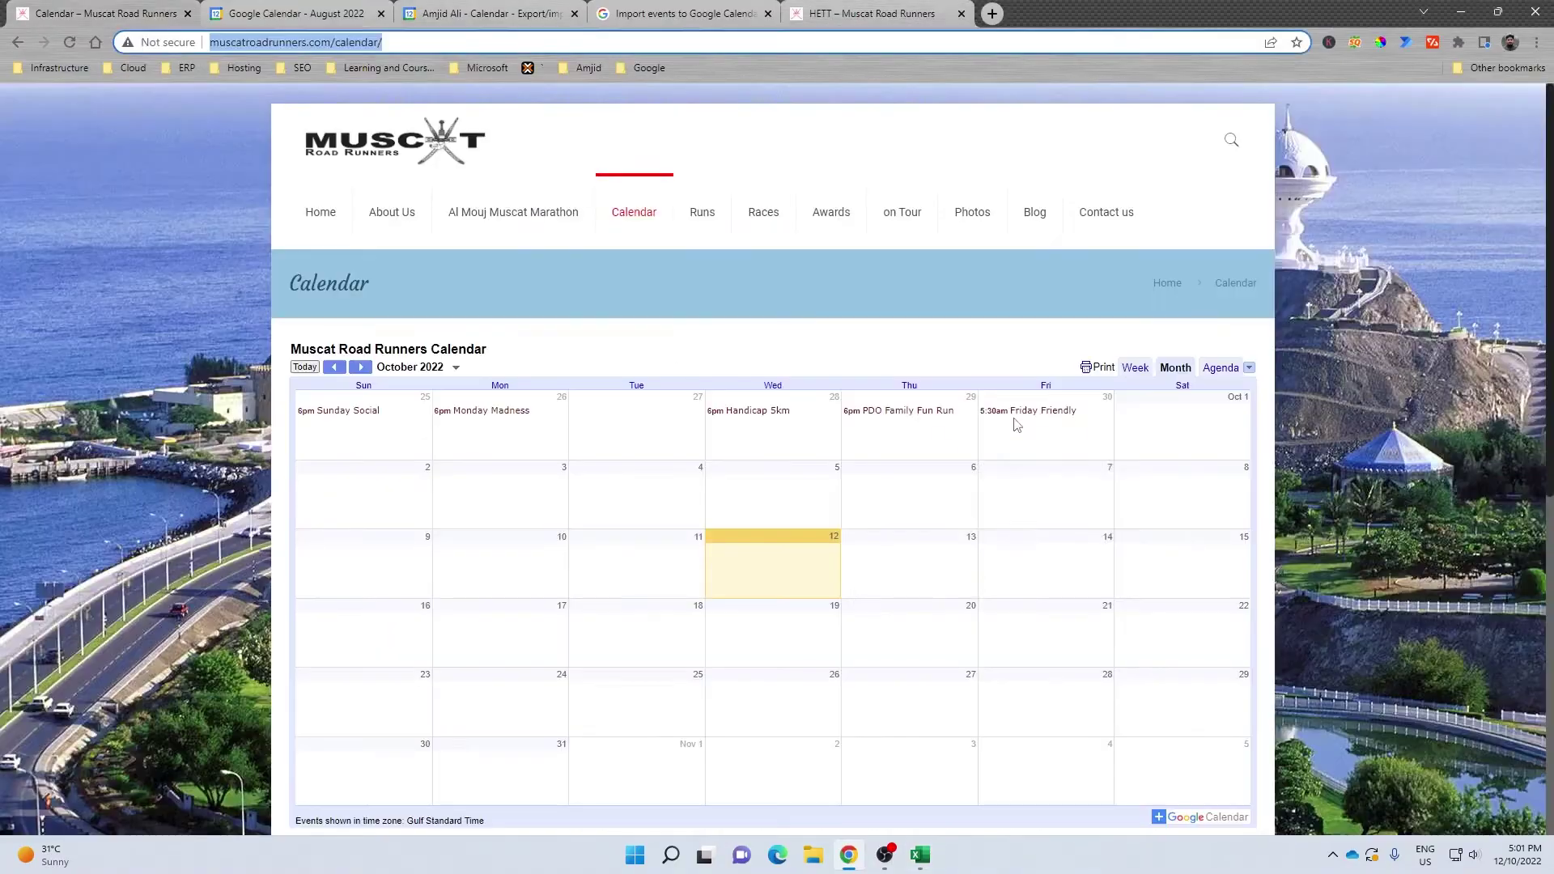
pyautogui.click(1034, 409)
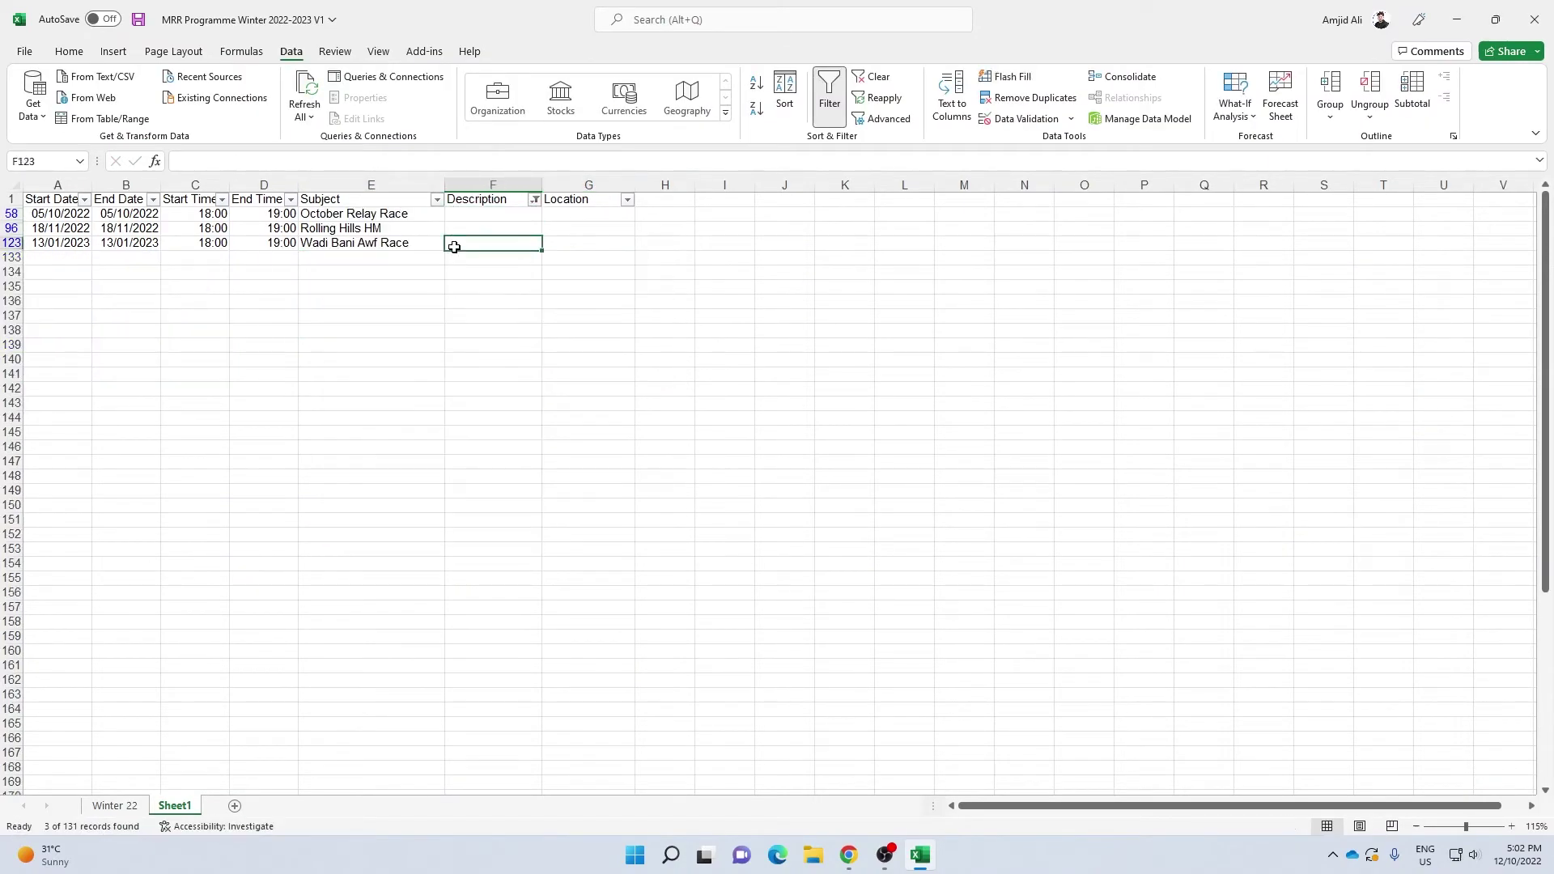
pyautogui.write('Check Facebook Group for more details')
pyautogui.press('Return')
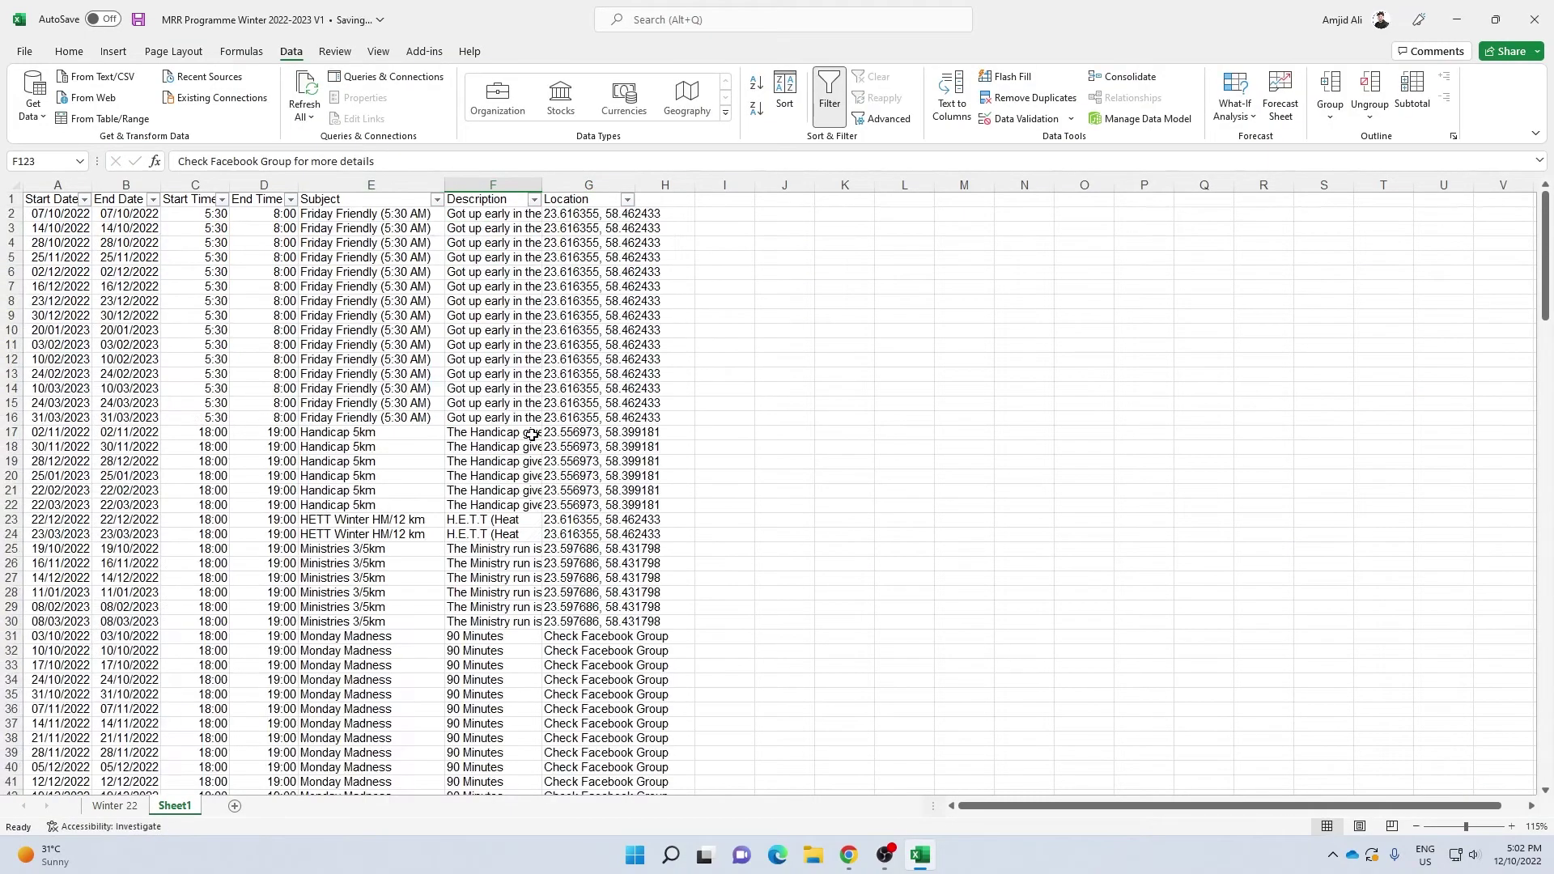
# Fill every PDO Family Fun Run location with 23.616355, 58.462433
pyautogui.scroll(-13, 532, 435)
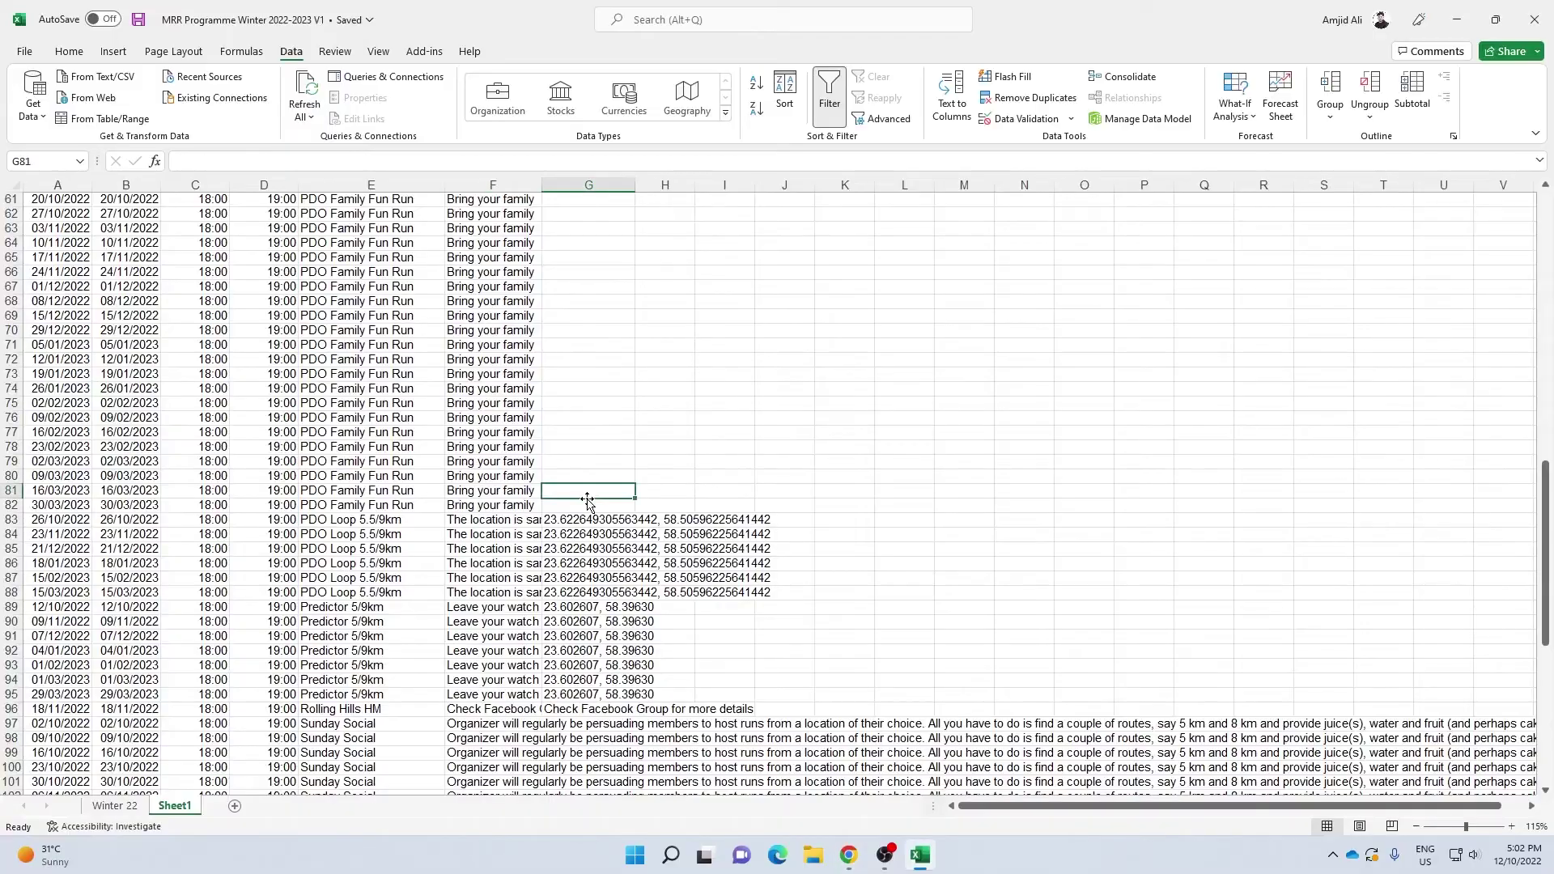
pyautogui.hotkey('ctrl', 'v')
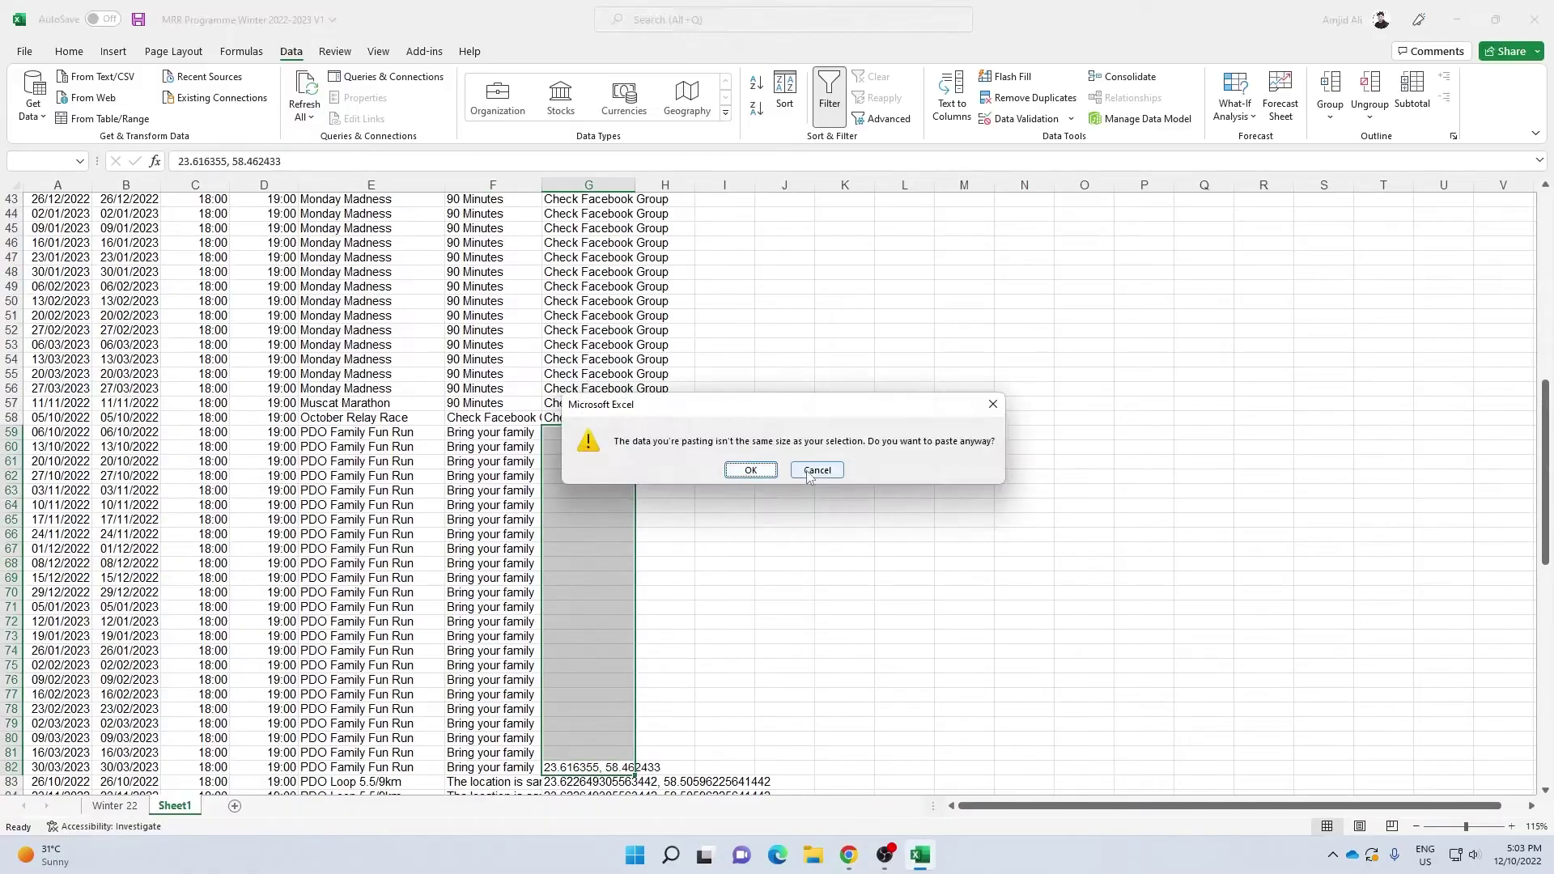
pyautogui.click(807, 475)
pyautogui.click(589, 431)
pyautogui.hotkey('ctrl', 'v')
pyautogui.hotkey('ctrl', 'c')
pyautogui.moveTo(588, 446); pyautogui.dragTo(624, 756)
pyautogui.hotkey('ctrl', 'v')
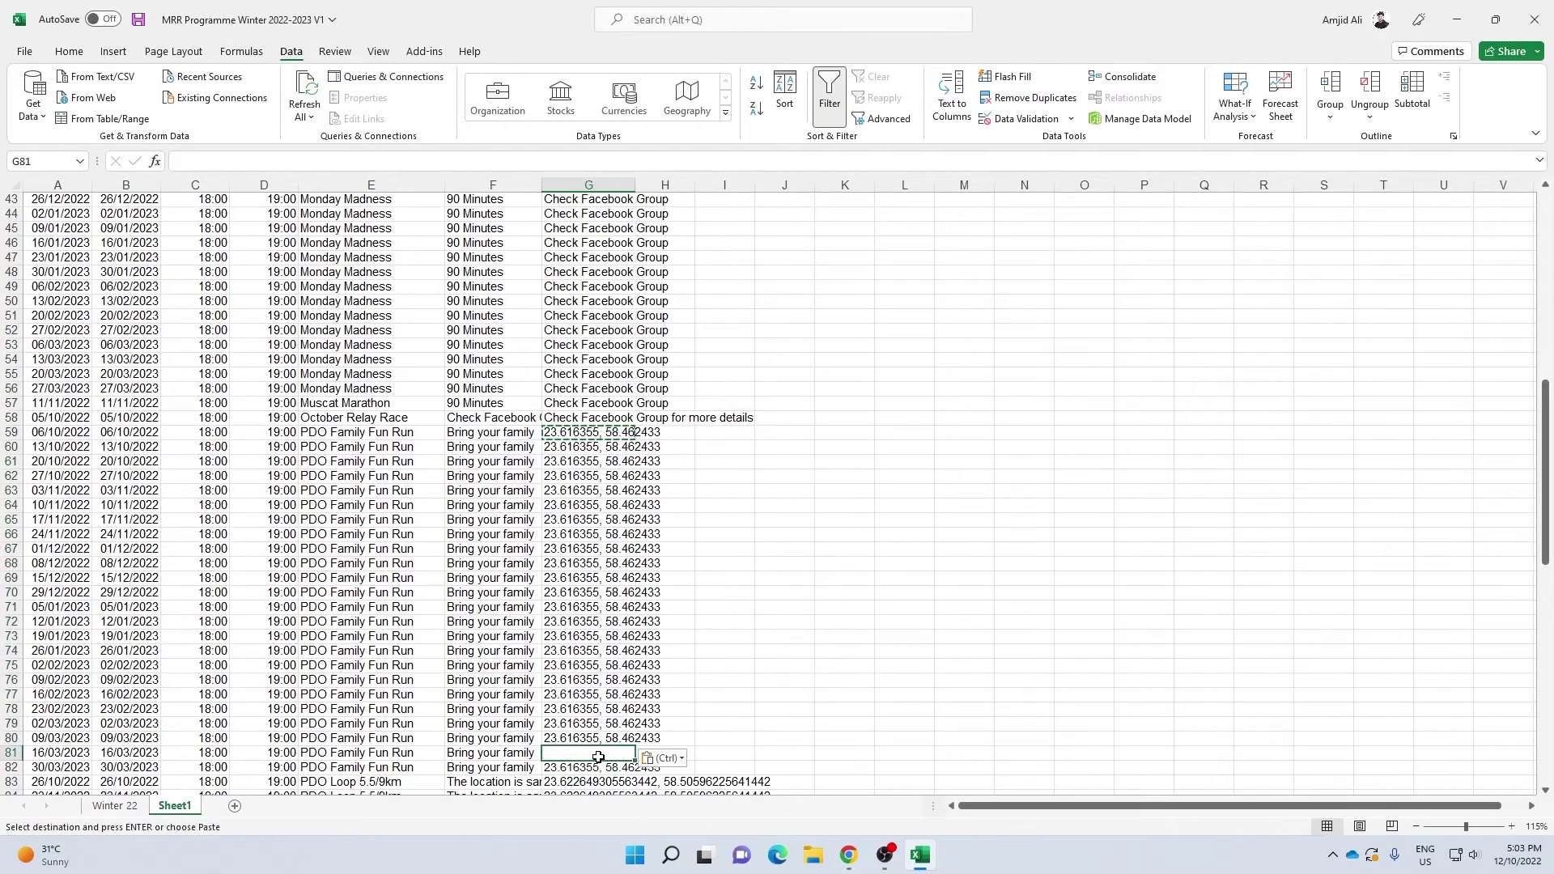
pyautogui.hotkey('ctrl', 'v')
pyautogui.click(644, 664)
pyautogui.press('Escape')
pyautogui.scroll(-5, 608, 454)
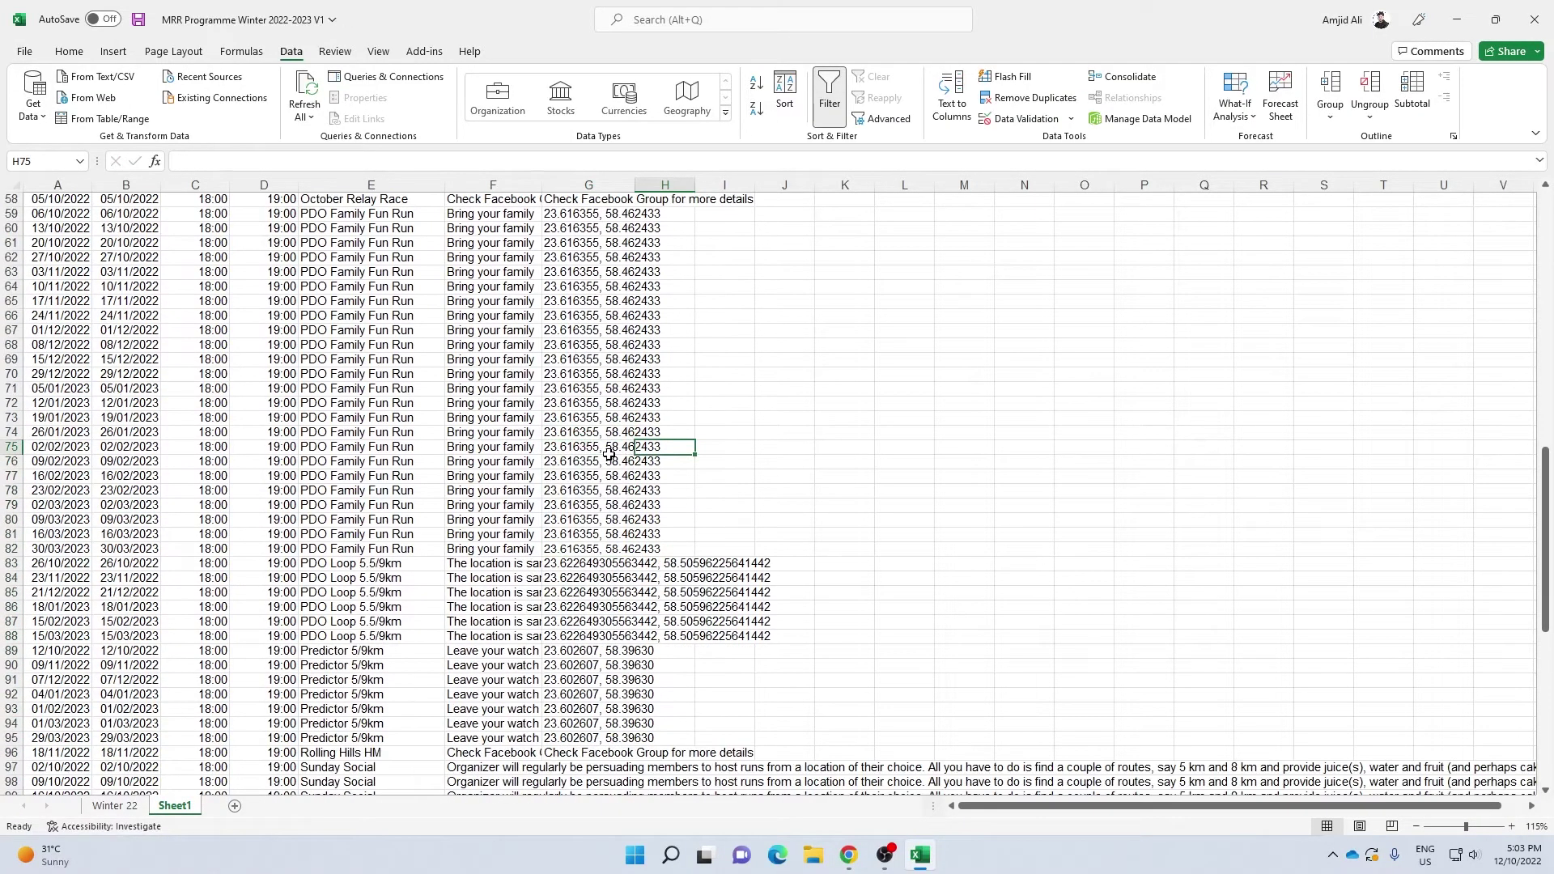
# Check the Start Date through Location column headings and save the programme workbook
pyautogui.scroll(-18, 608, 454)
pyautogui.scroll(20, 609, 454)
pyautogui.click(125, 199)
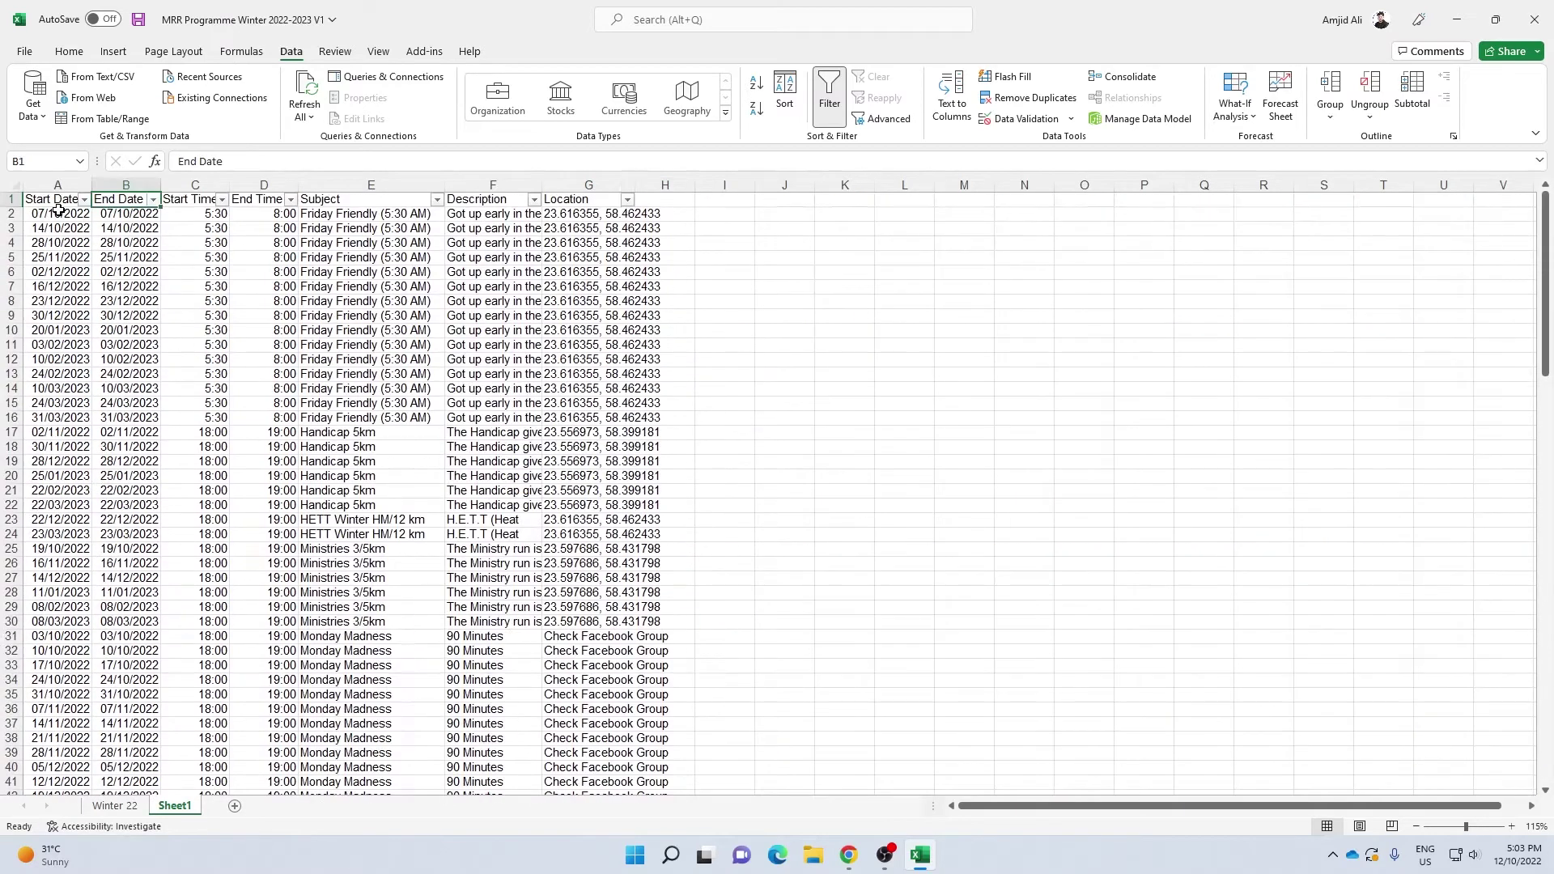
pyautogui.click(58, 202)
pyautogui.click(134, 202)
pyautogui.click(194, 204)
pyautogui.click(253, 201)
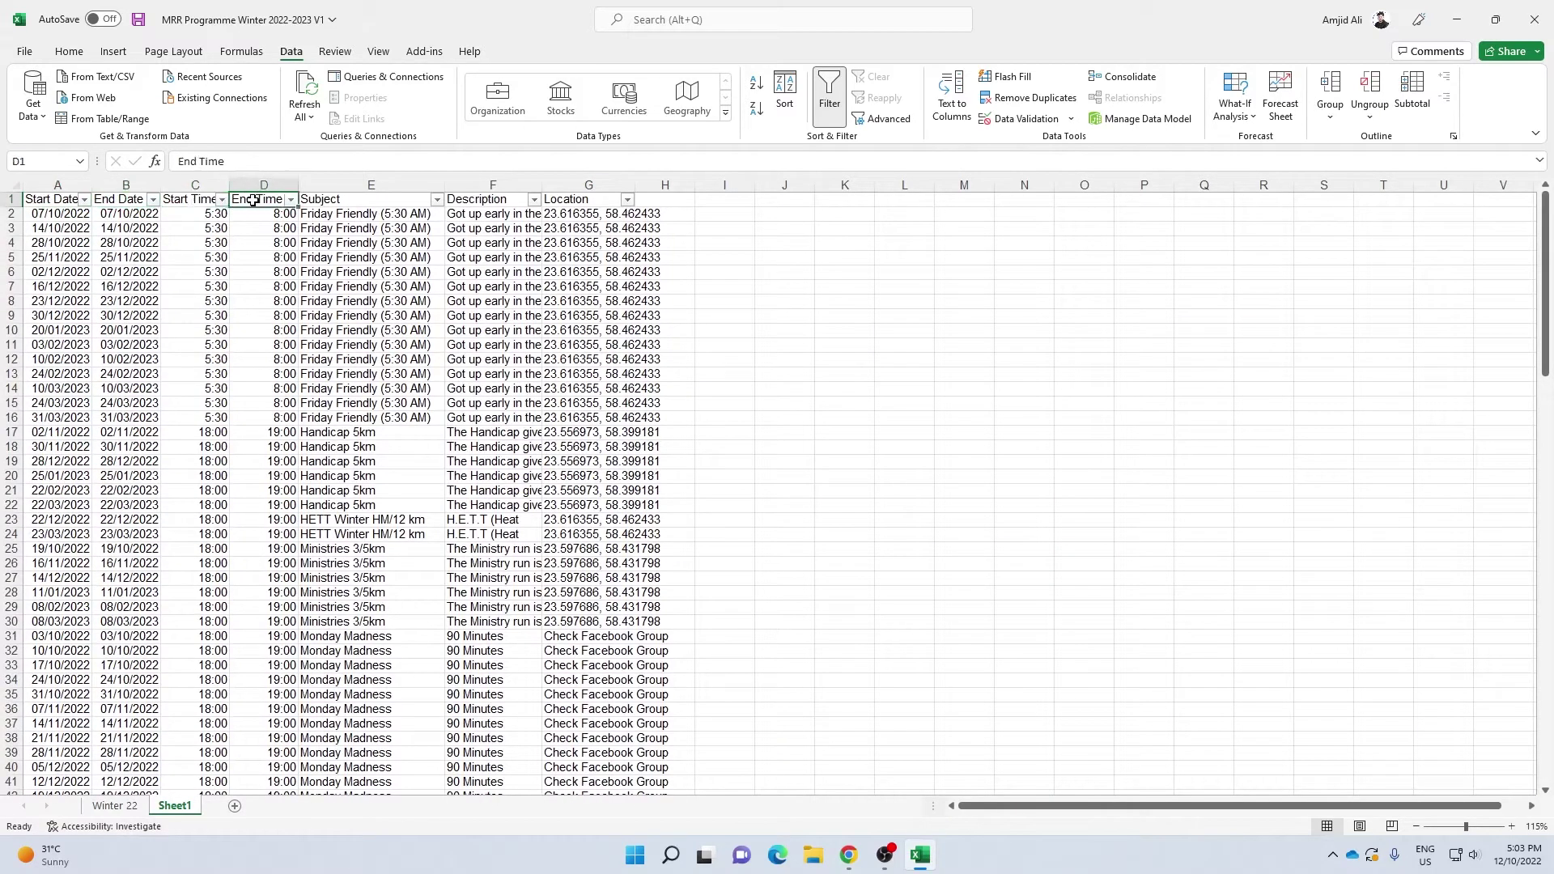
pyautogui.click(340, 202)
pyautogui.click(472, 202)
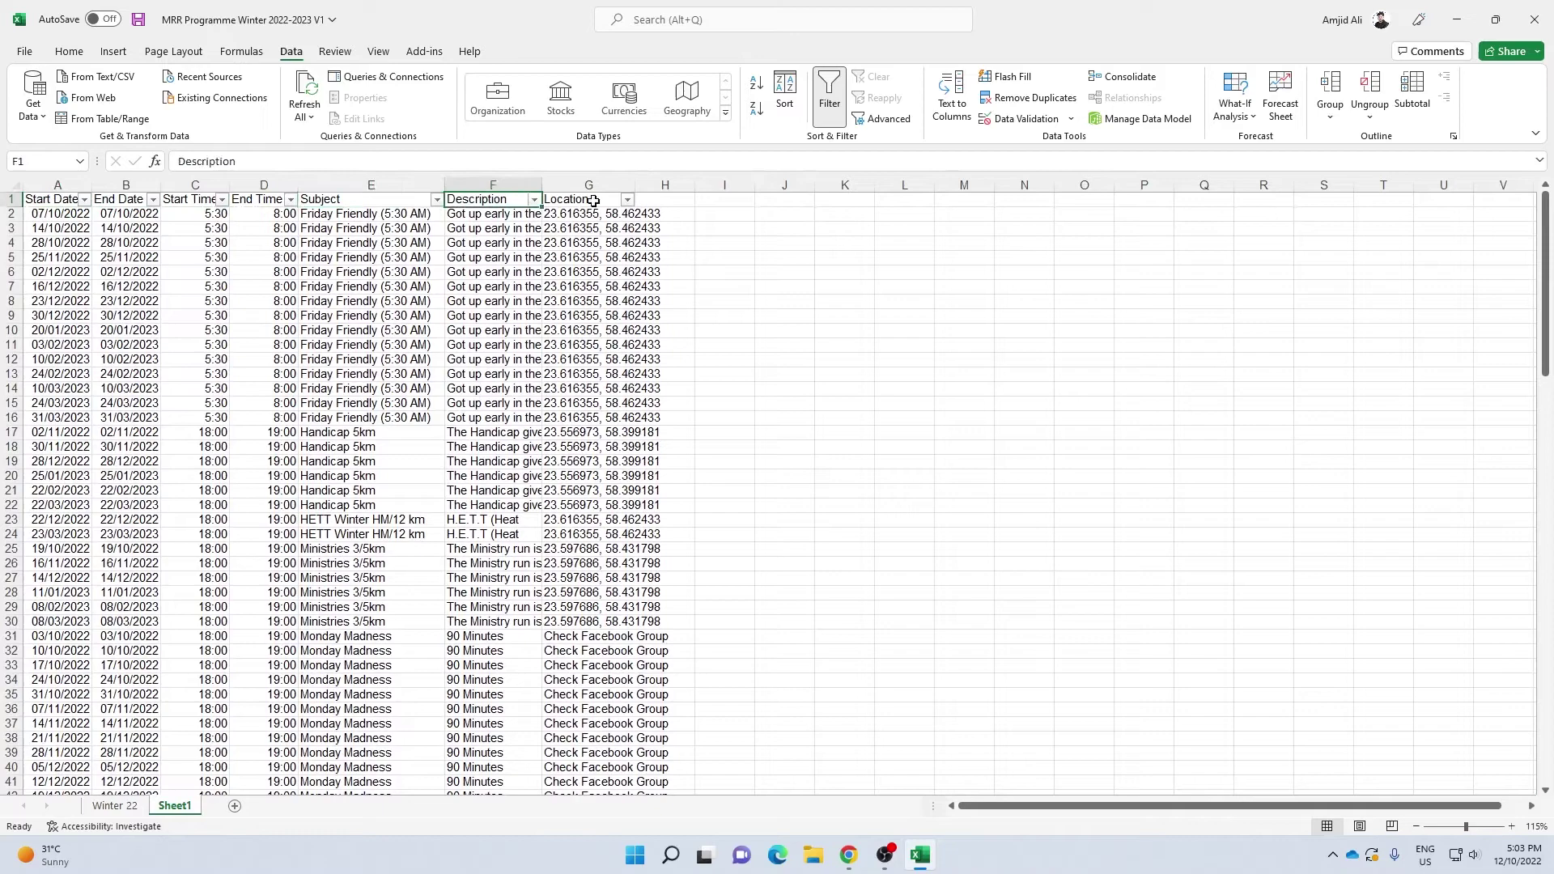
pyautogui.click(593, 201)
pyautogui.click(687, 217)
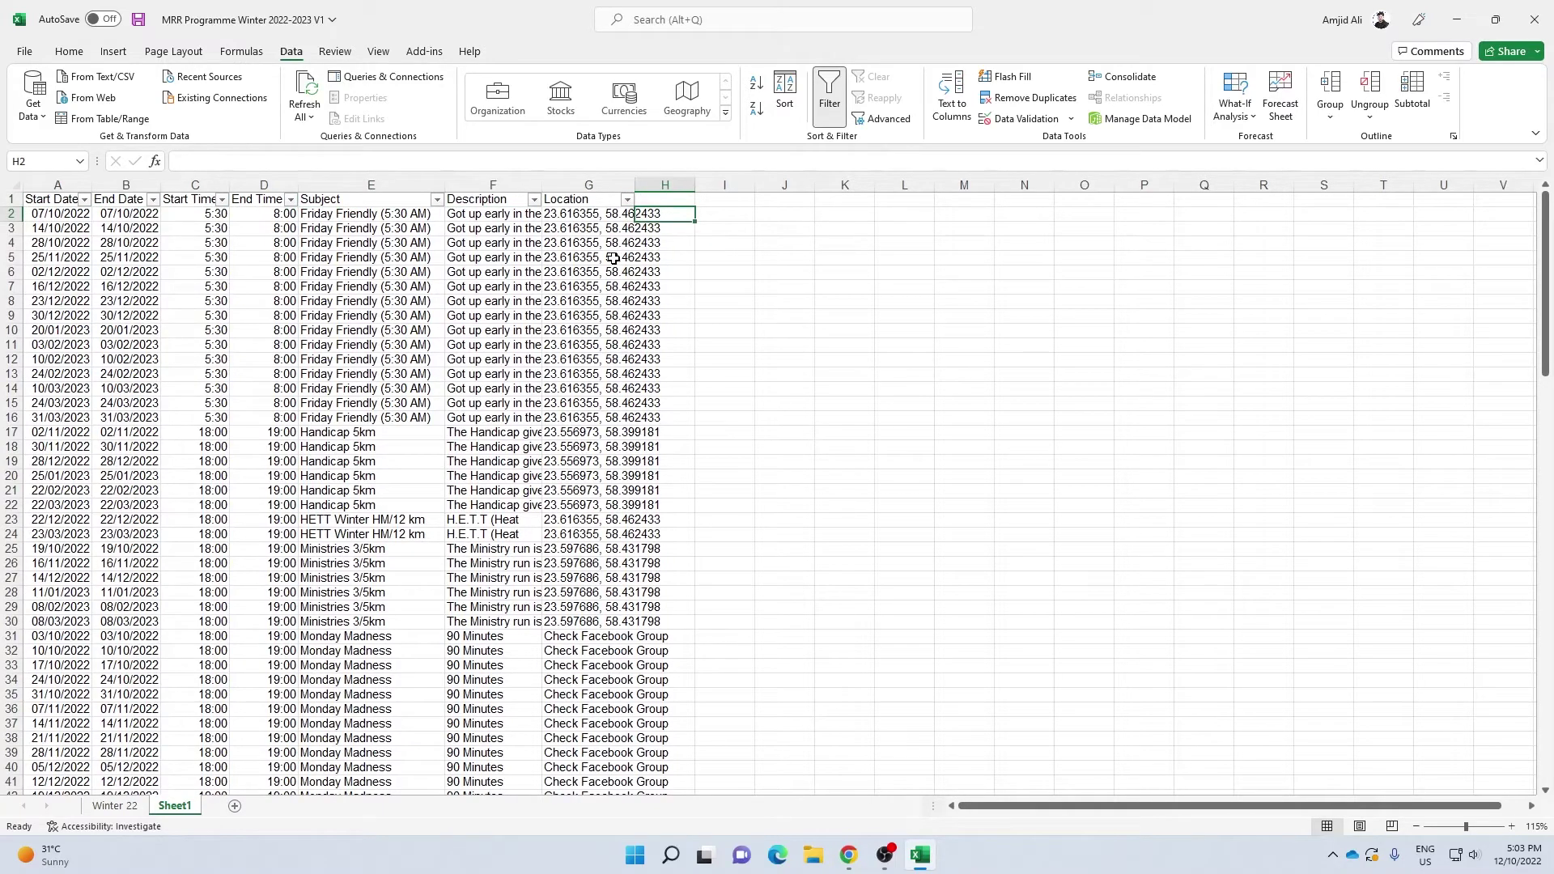
pyautogui.hotkey('ctrl', 's')
# Copy the schedule table A1:G132 into a new workbook, Book1
pyautogui.scroll(-20, 409, 510)
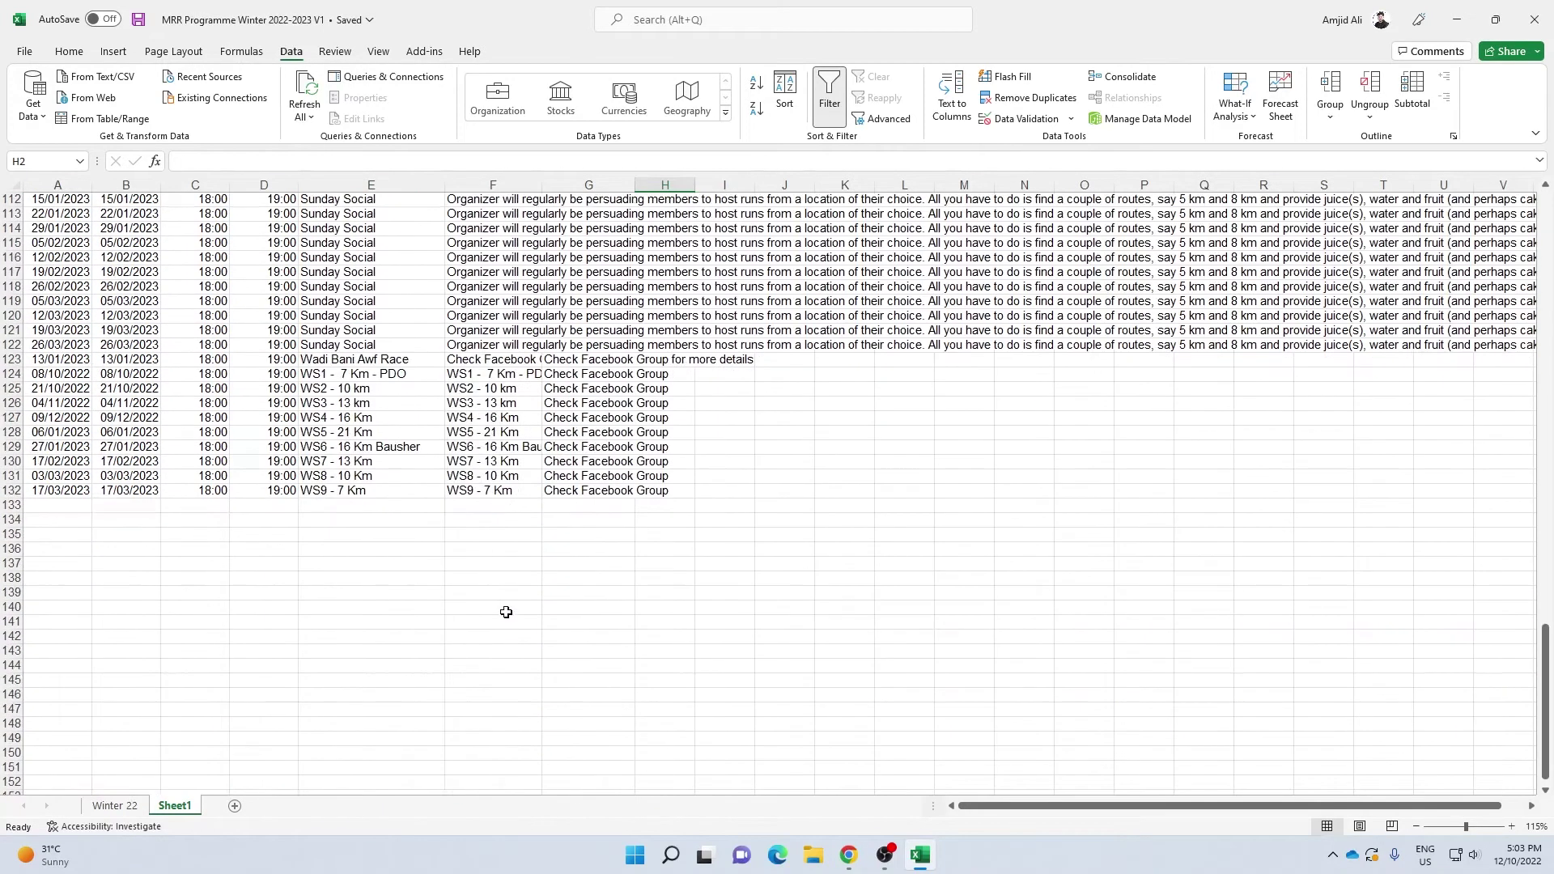
pyautogui.scroll(-5, 505, 612)
pyautogui.moveTo(601, 275); pyautogui.dragTo(2, 3)
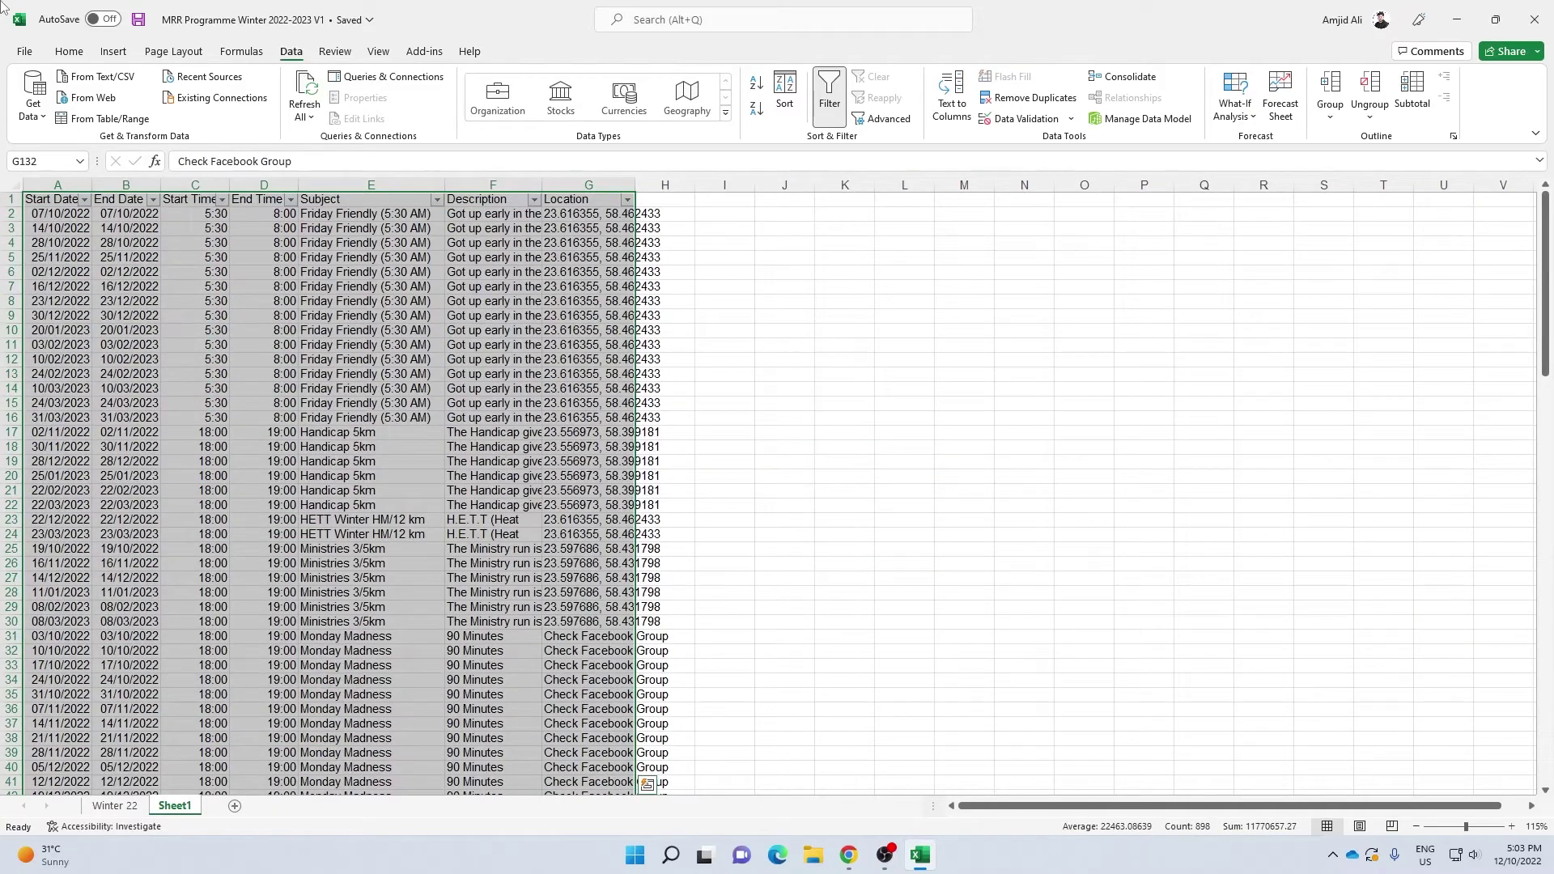
pyautogui.hotkey('ctrl', 'c')
pyautogui.hotkey('ctrl', 'n')
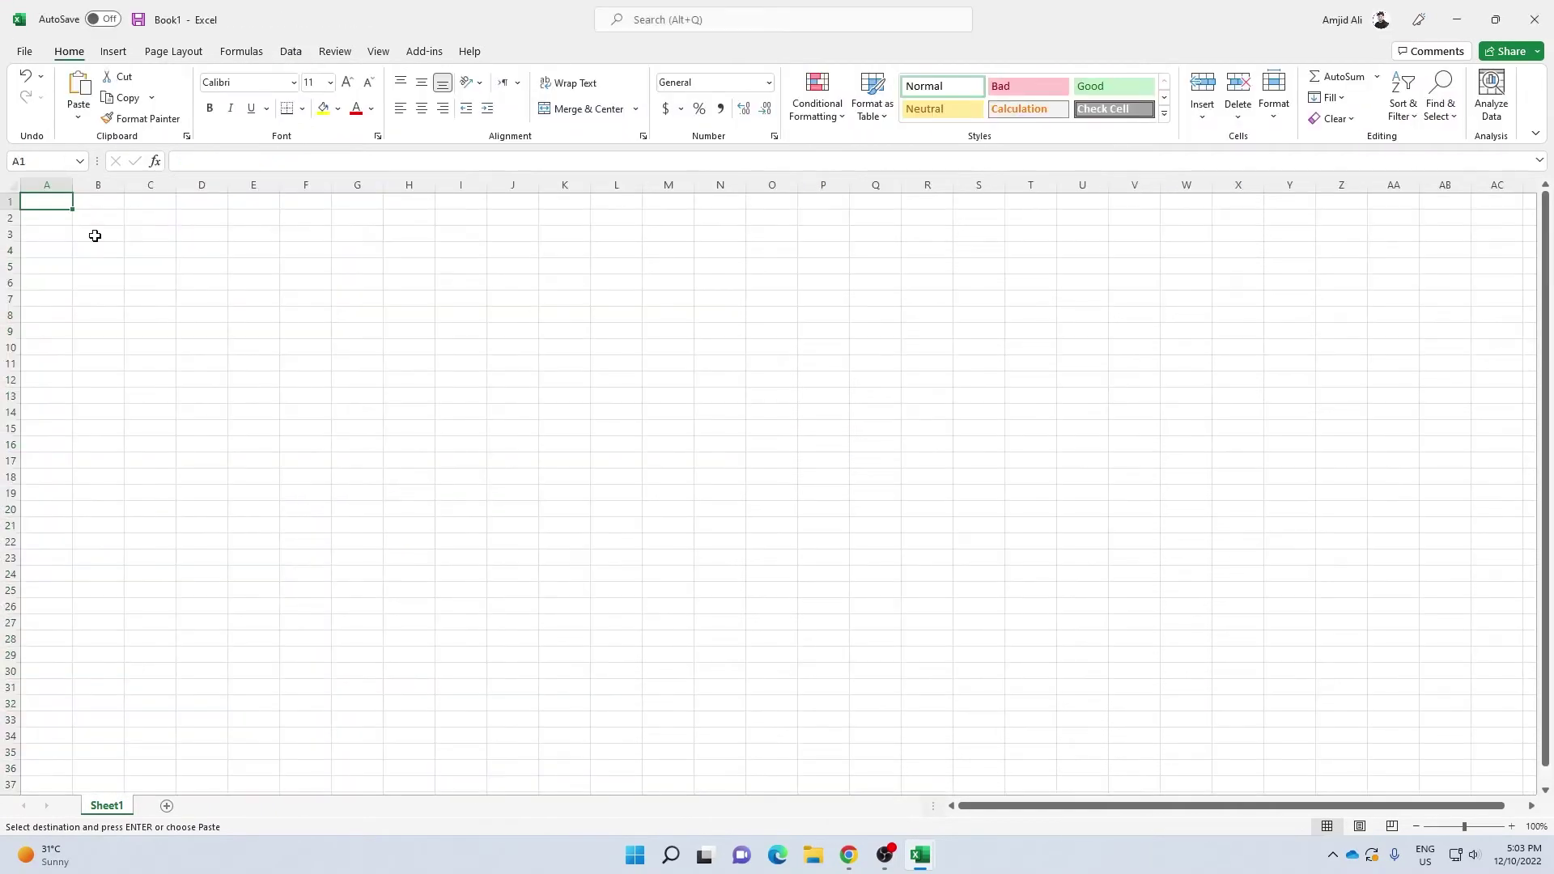
pyautogui.hotkey('ctrl', 'v')
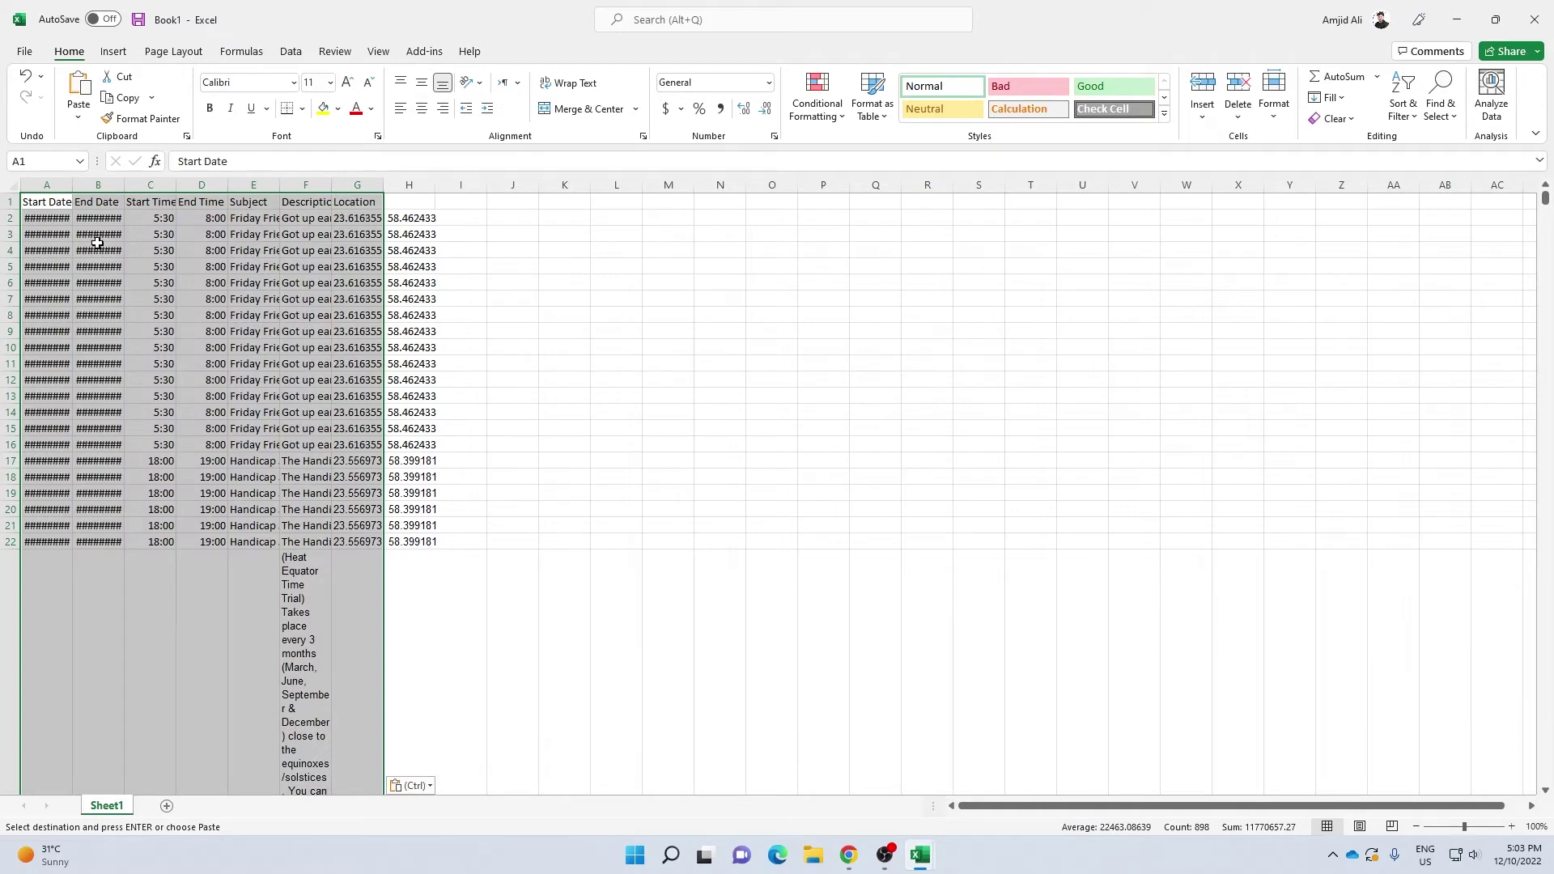
pyautogui.click(97, 248)
pyautogui.scroll(-7, 133, 558)
pyautogui.scroll(7, 76, 410)
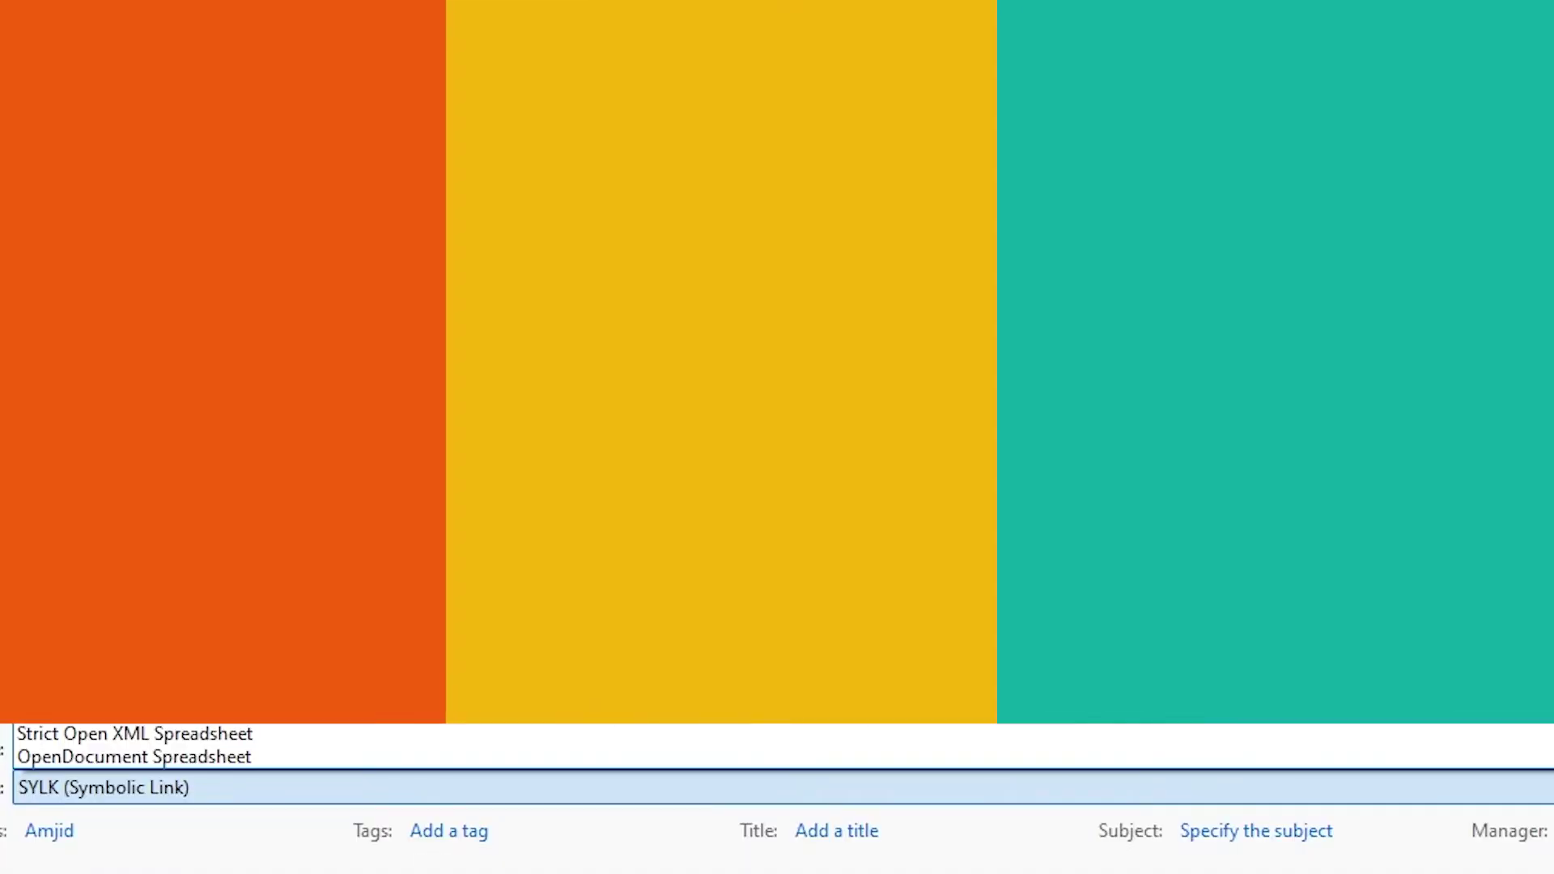
# Save Book1 as CSV (MS-DOS) with the file name mrr_calendar
pyautogui.press('Return')
pyautogui.doubleClick(181, 747)
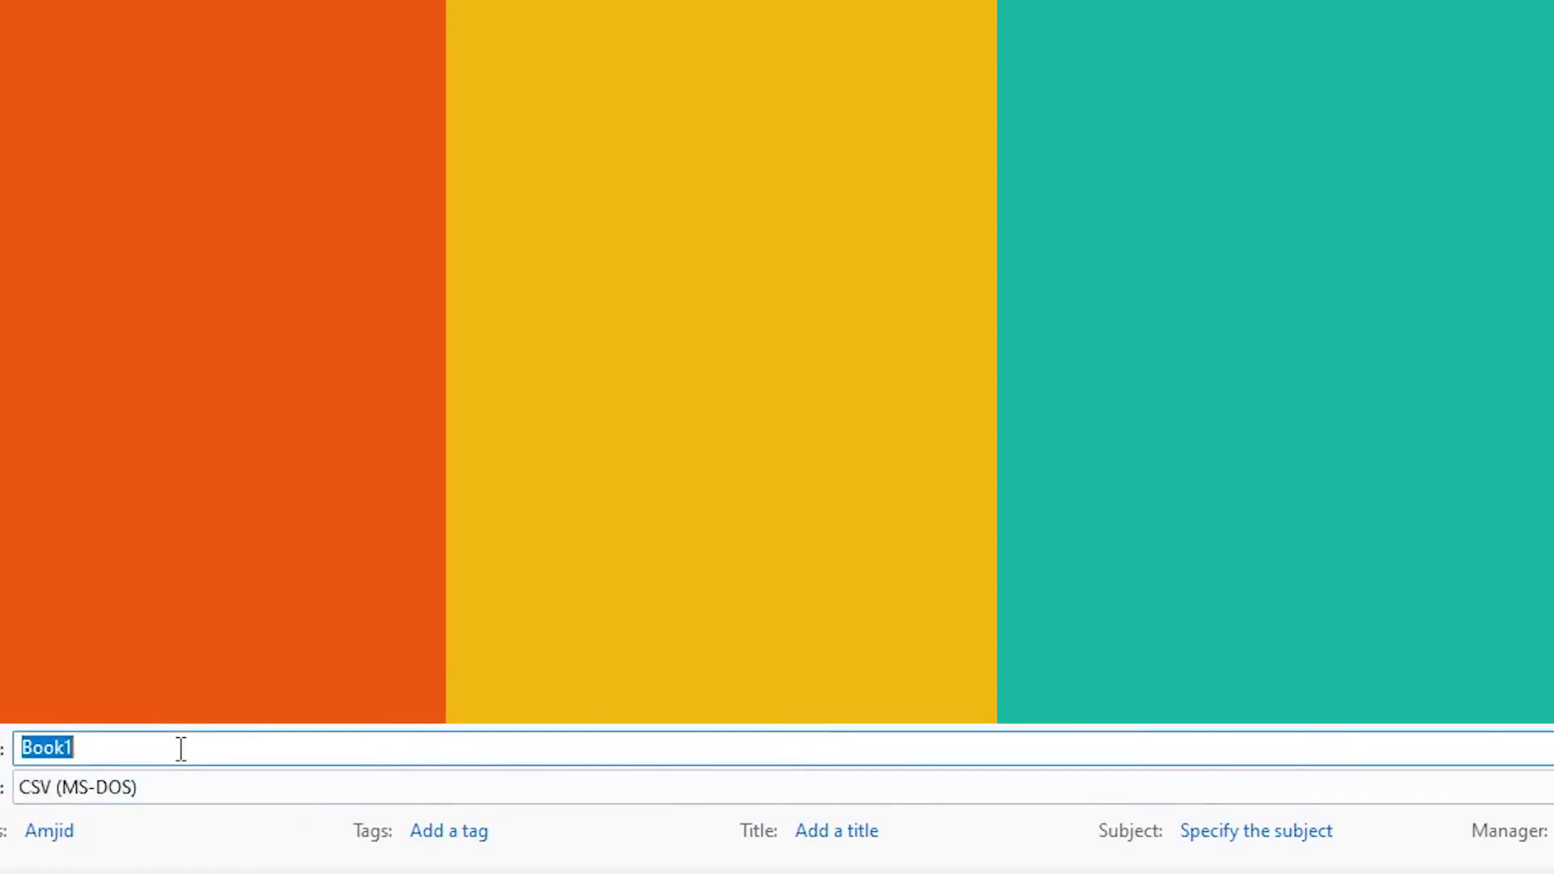
pyautogui.write('mrr_cale')
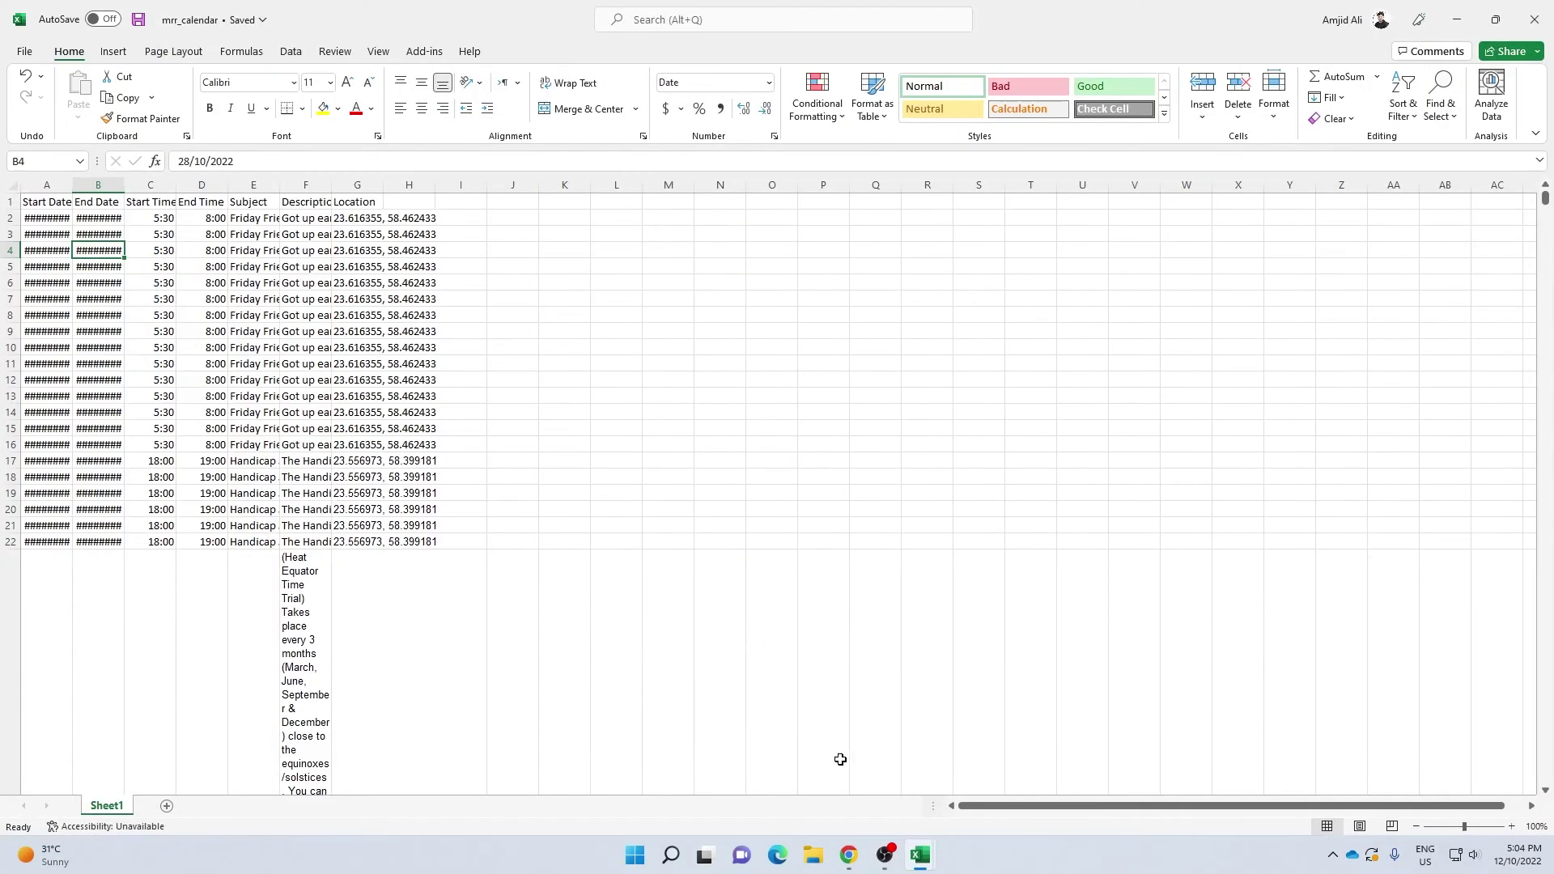
# Import mrr_calendar.csv into MRR-Calendar and confirm that 131 of 131 events were imported
pyautogui.click(848, 851)
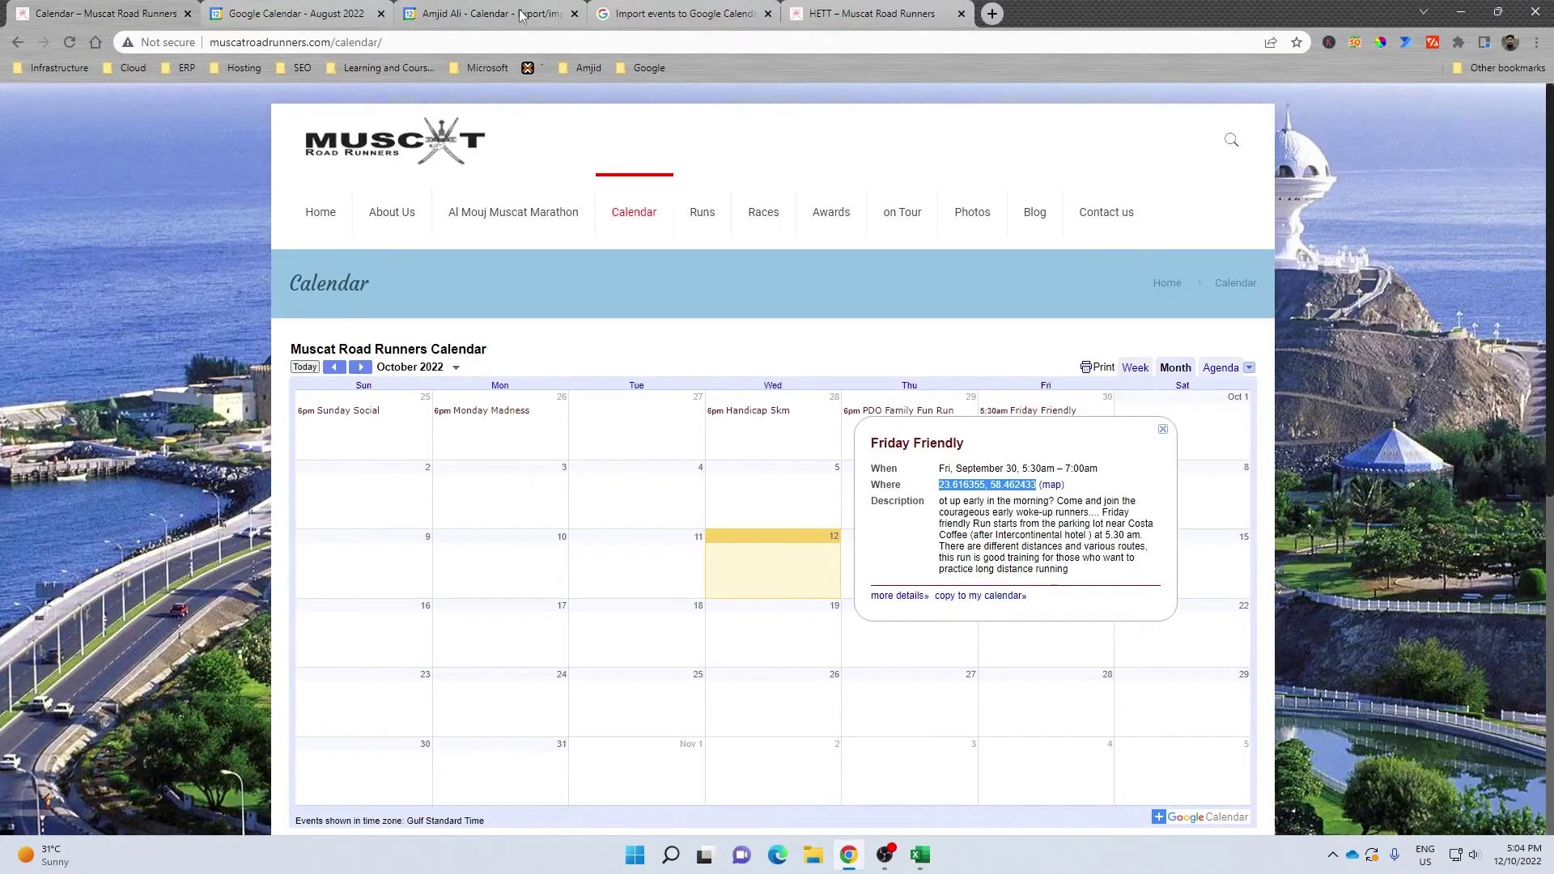
pyautogui.click(447, 10)
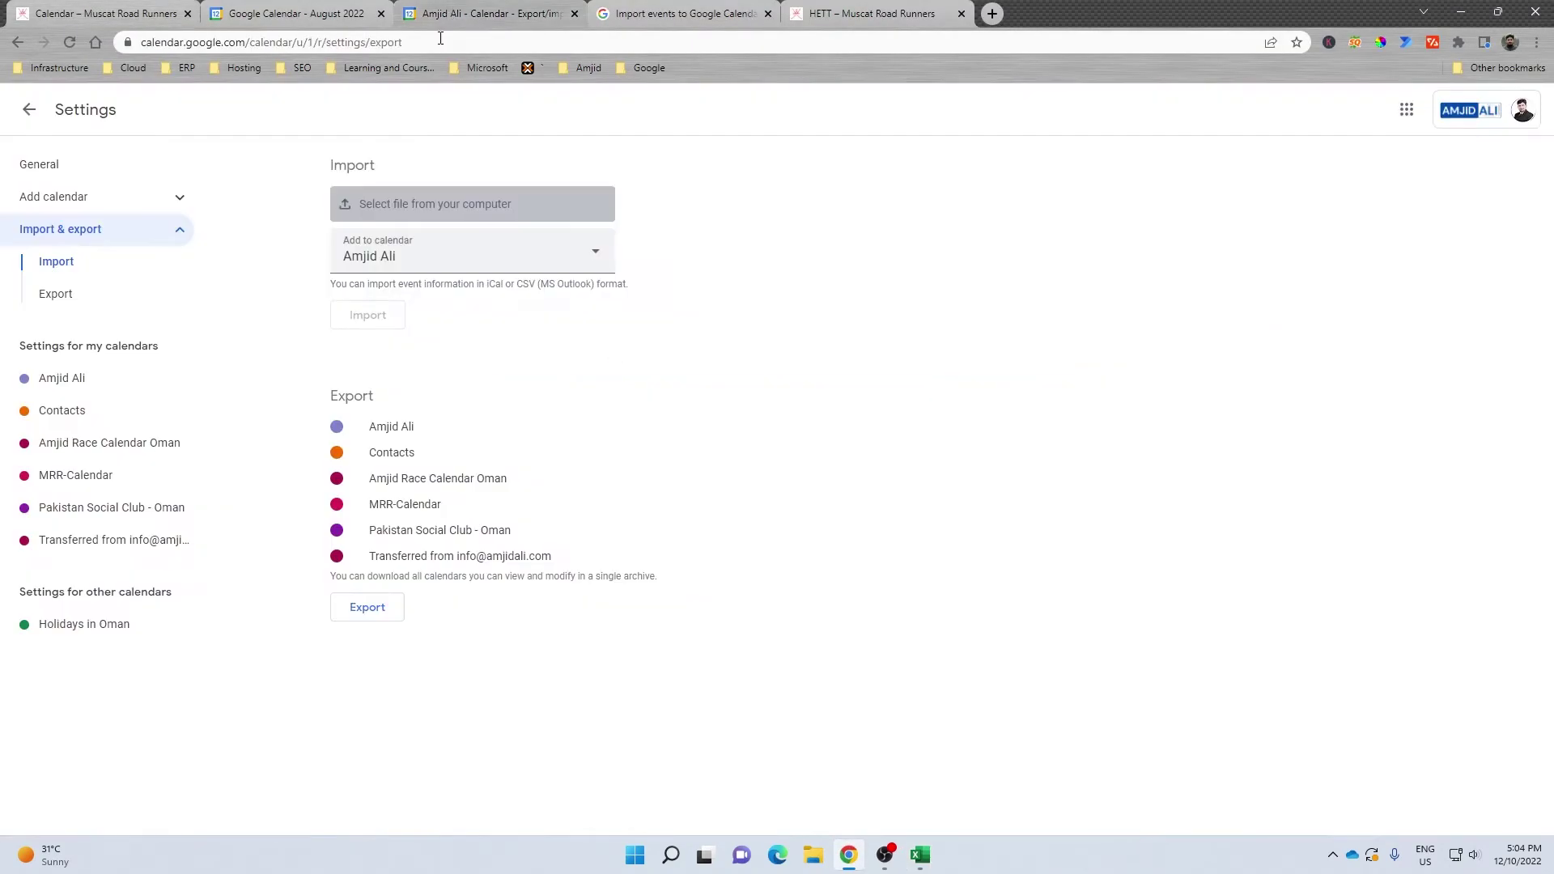
pyautogui.click(395, 265)
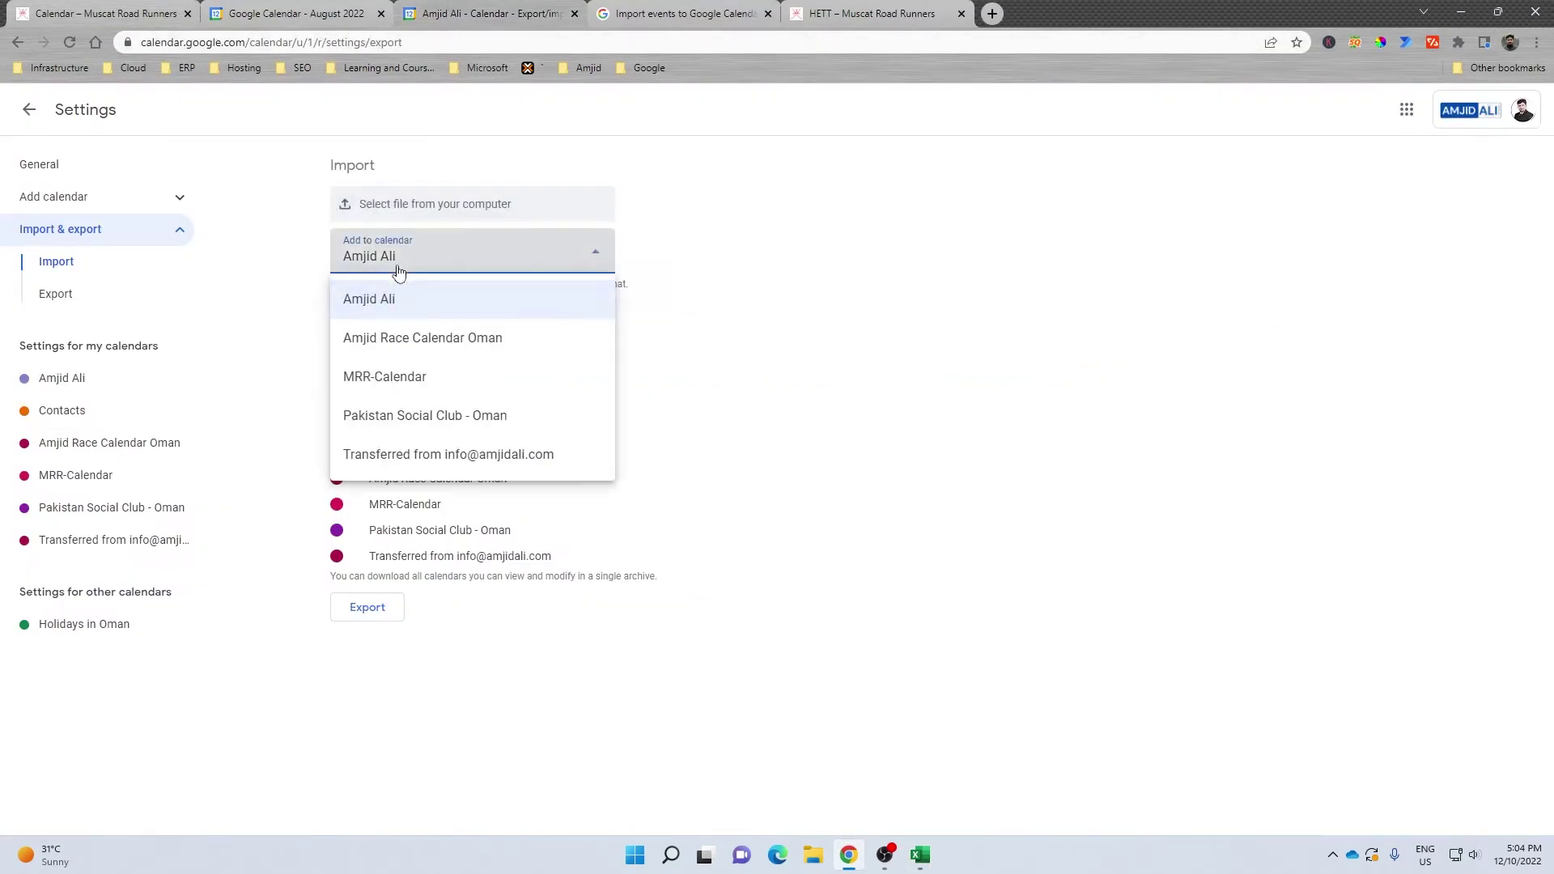
pyautogui.click(418, 380)
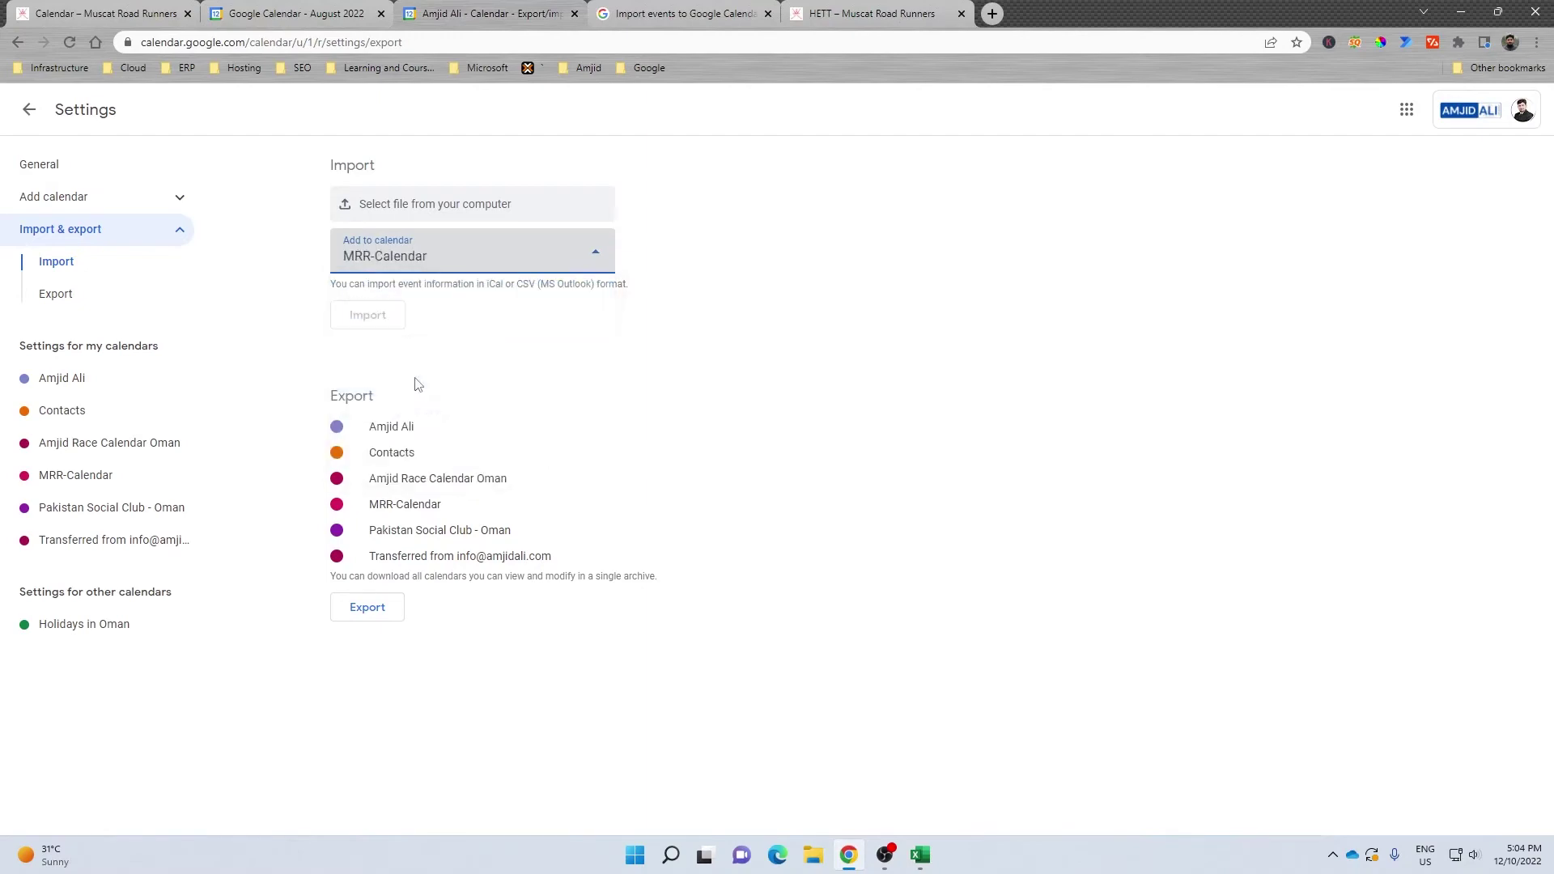
pyautogui.click(409, 202)
pyautogui.doubleClick(115, 328)
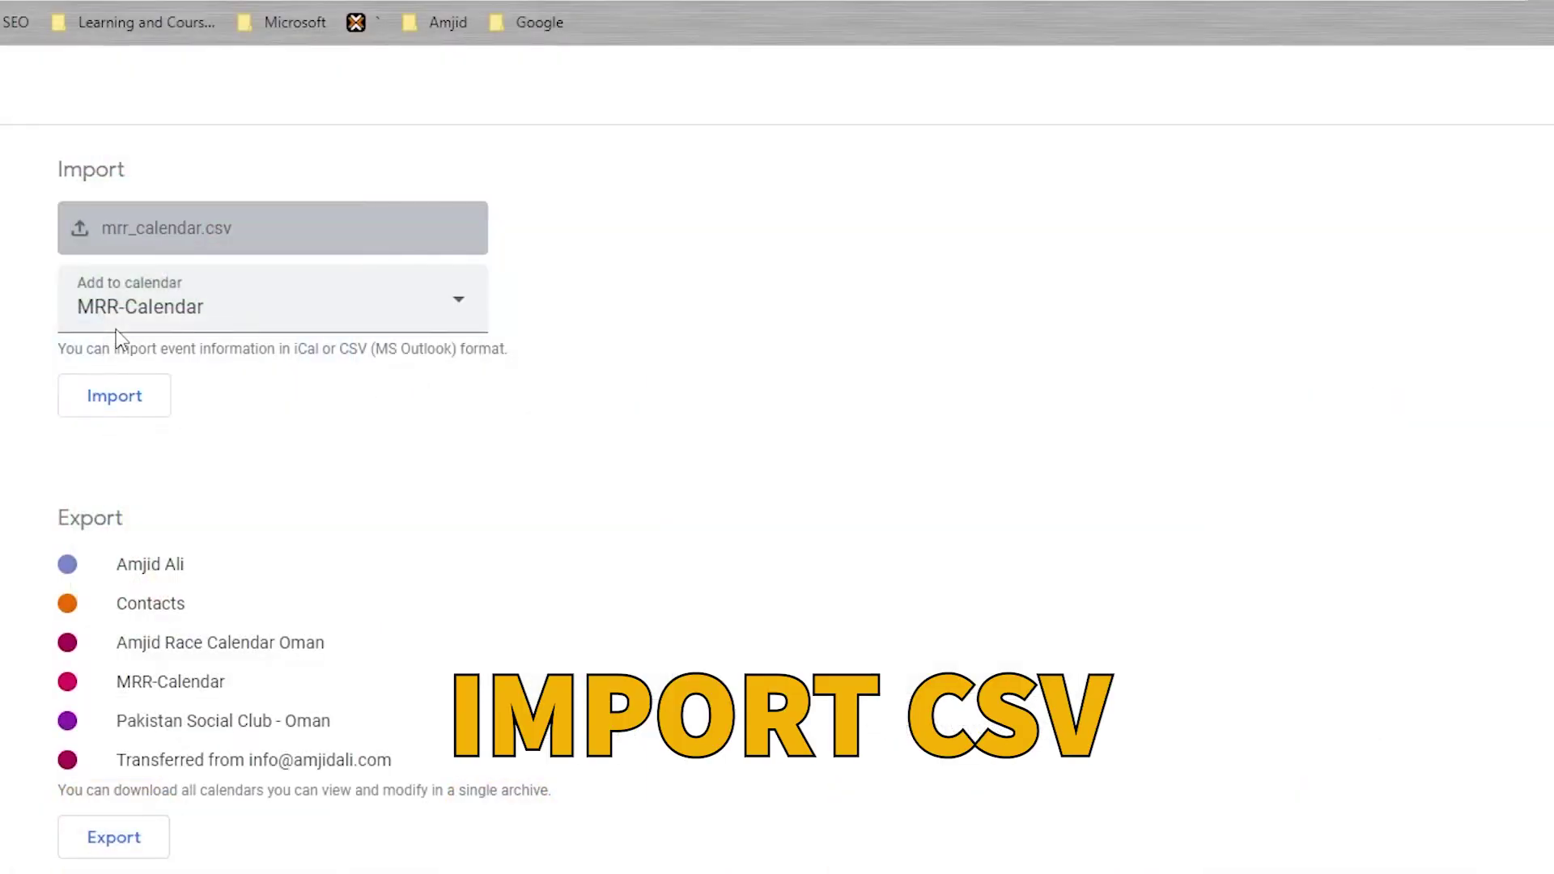
pyautogui.click(269, 439)
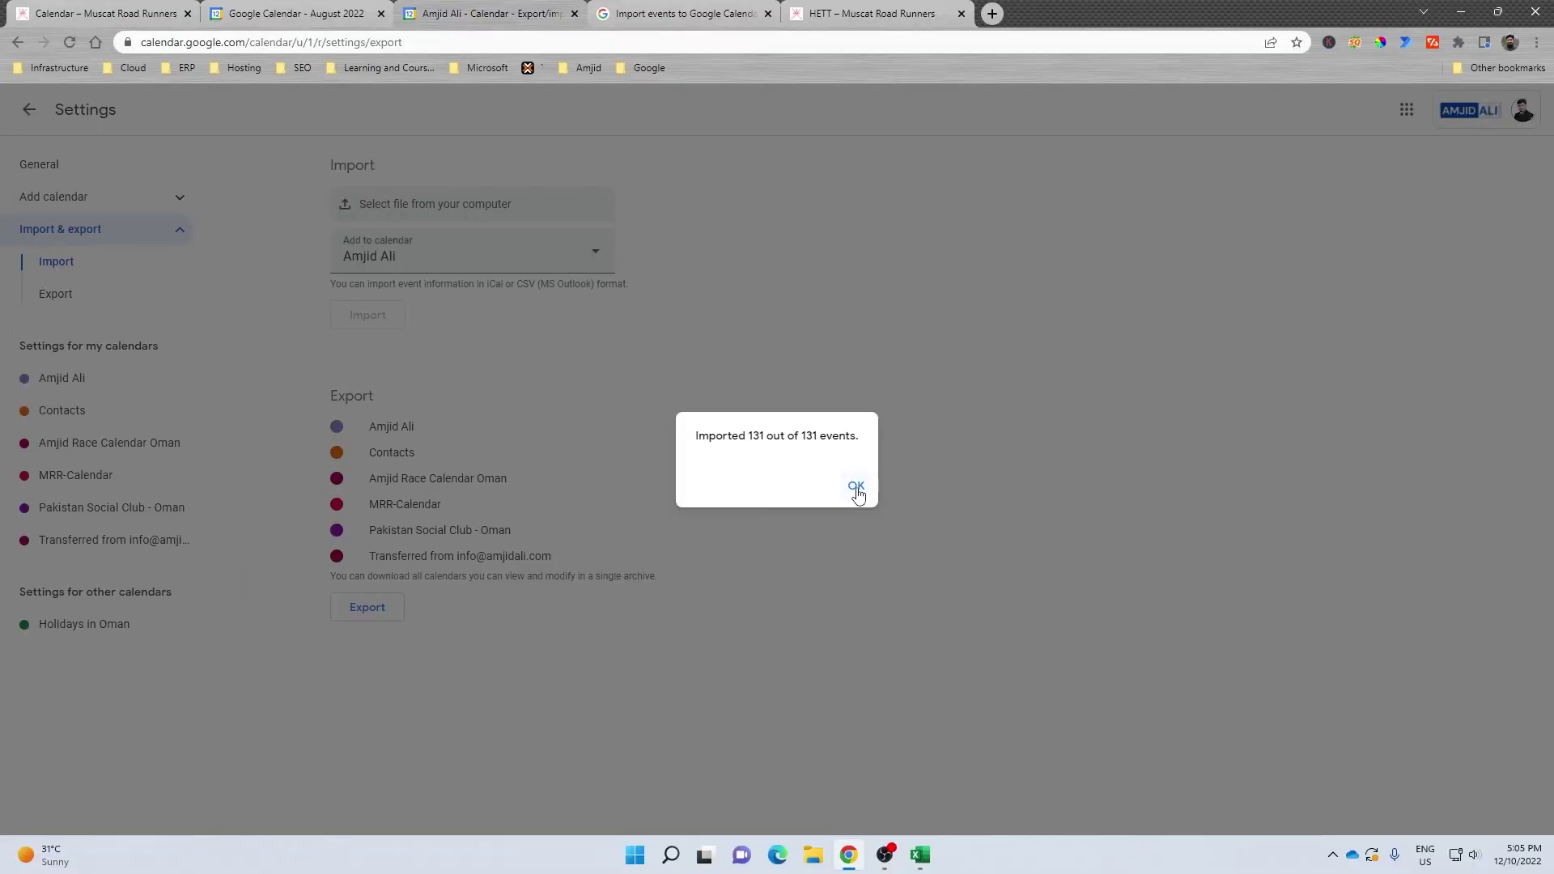
pyautogui.click(856, 488)
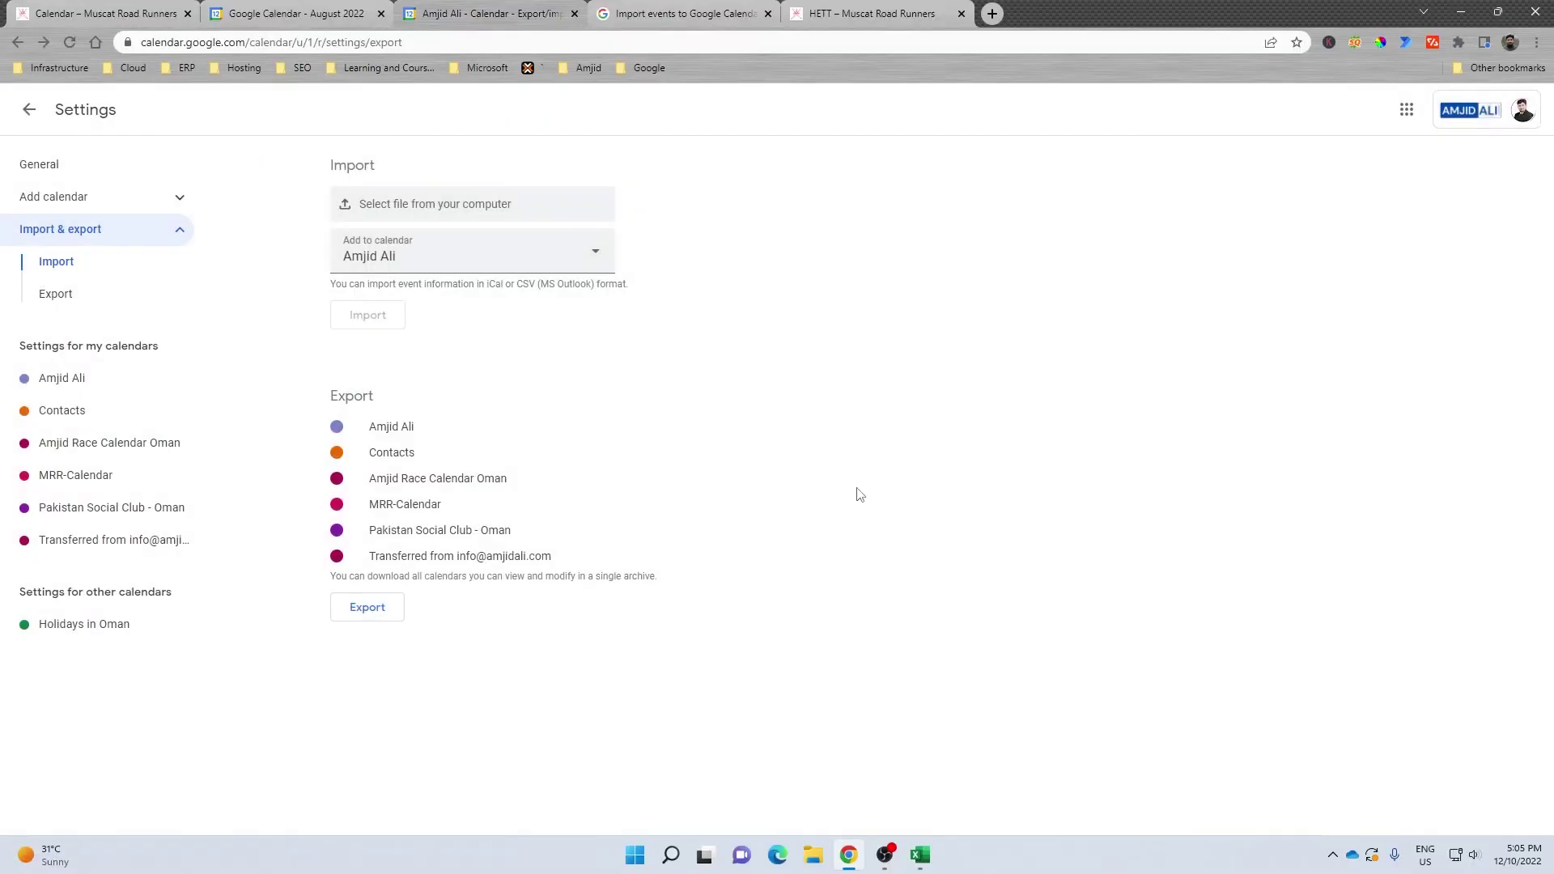
# Navigate the calendar to October 2022 and open the 12 October Predictor 5/9km event
pyautogui.click(333, 18)
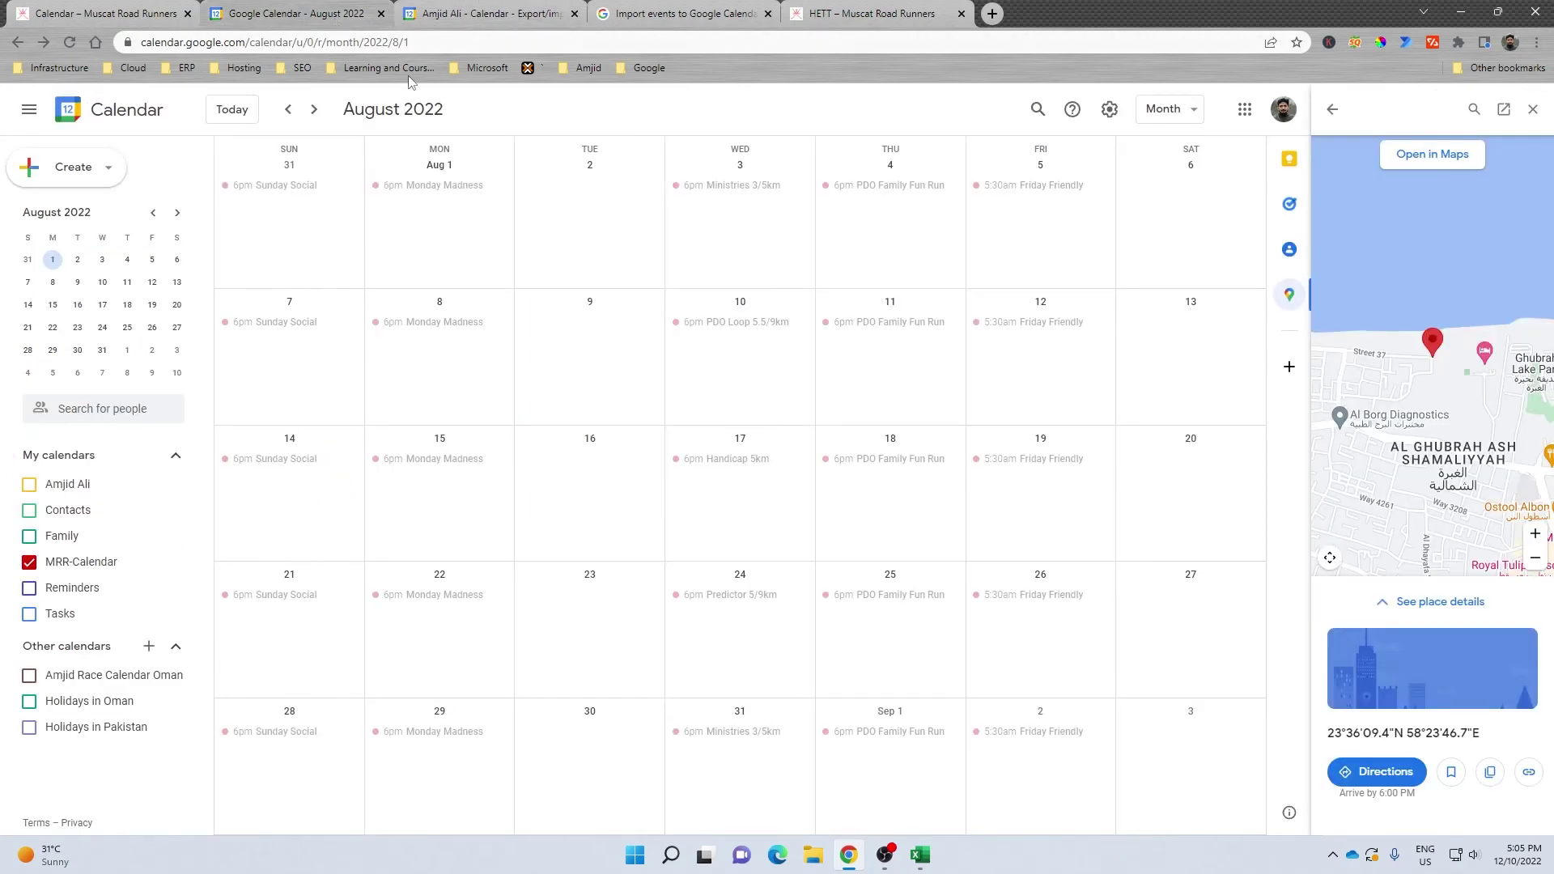
pyautogui.click(315, 110)
pyautogui.click(314, 110)
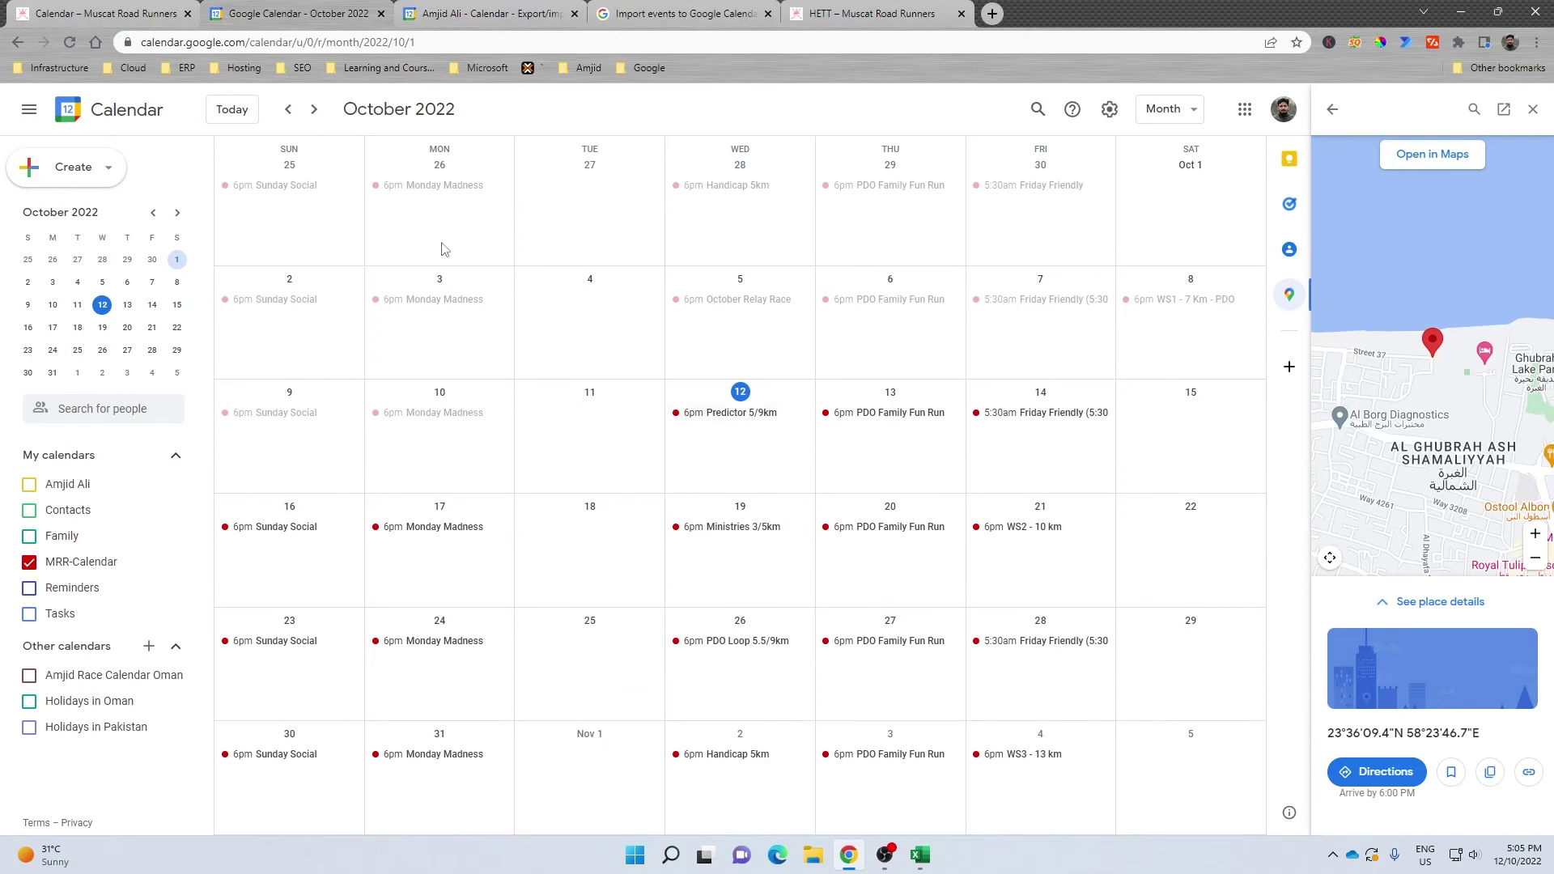
pyautogui.click(311, 110)
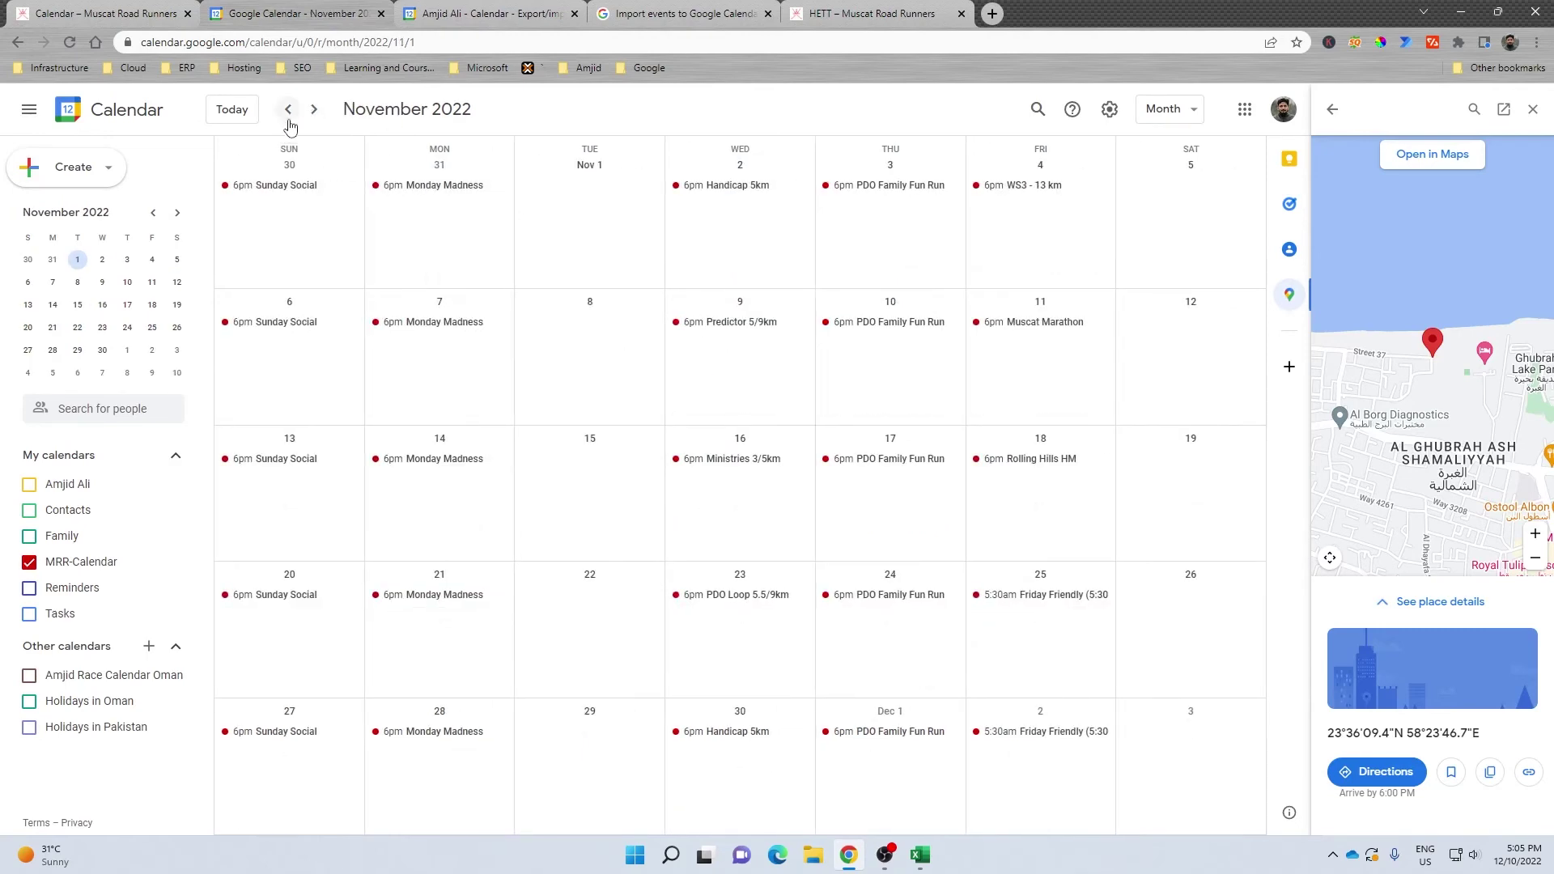
pyautogui.click(288, 110)
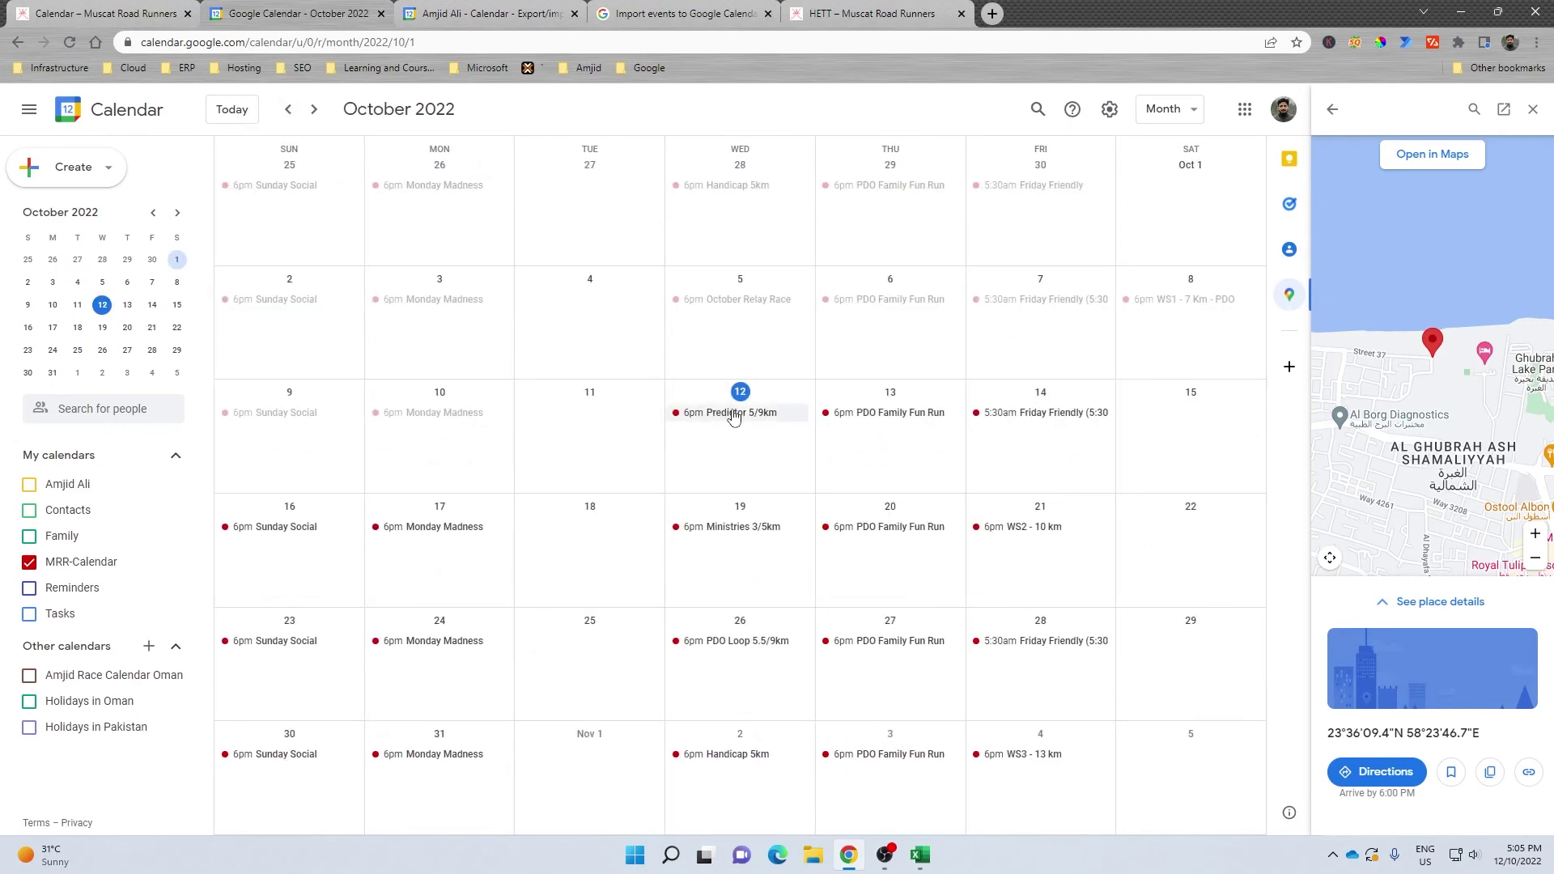
pyautogui.click(734, 414)
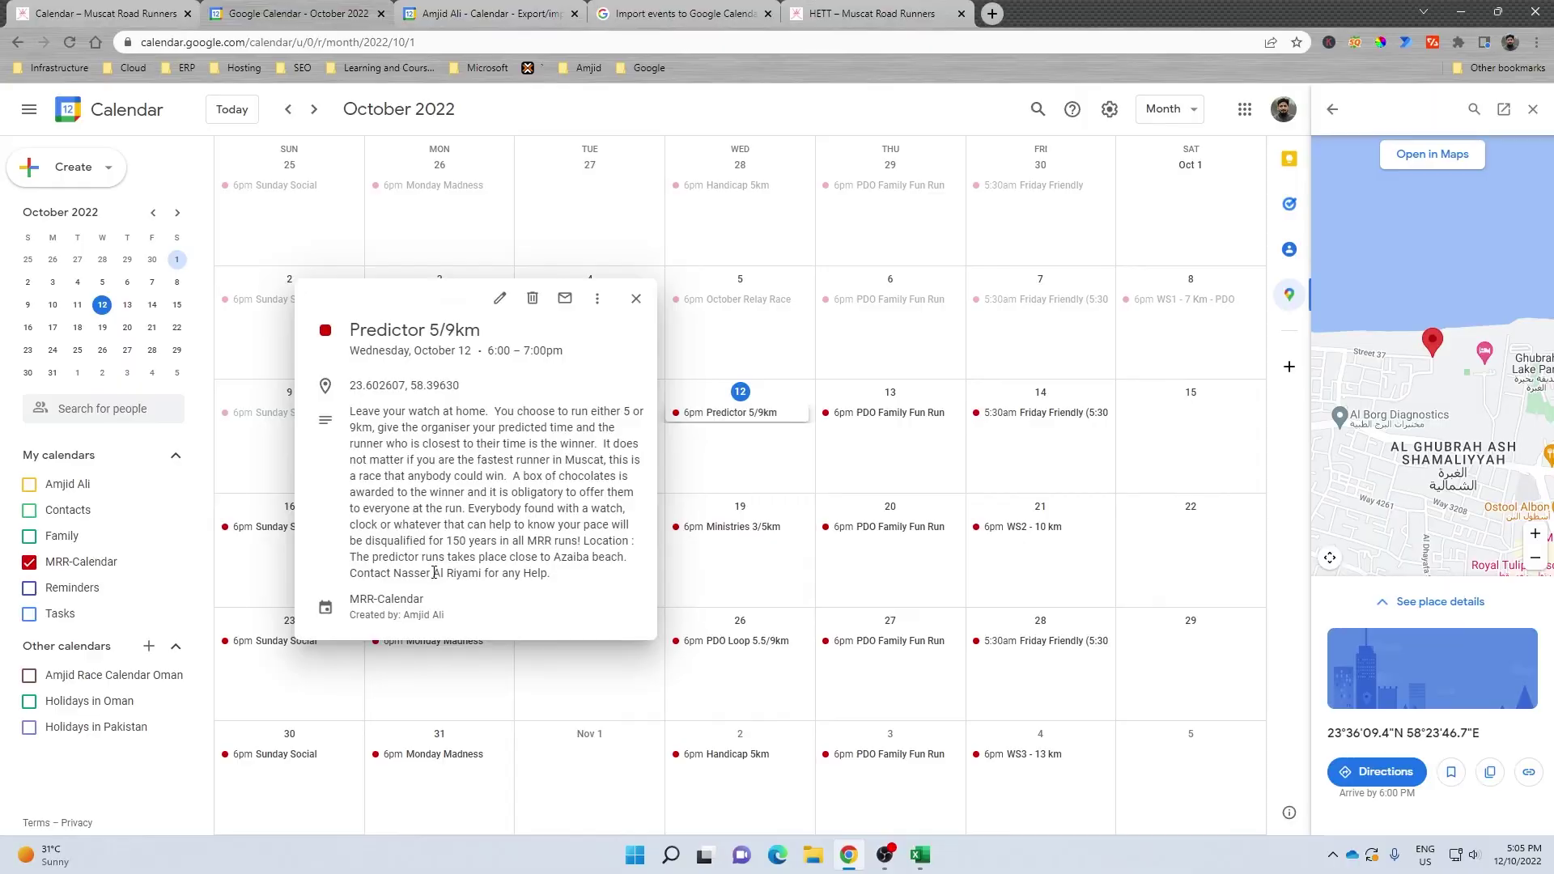